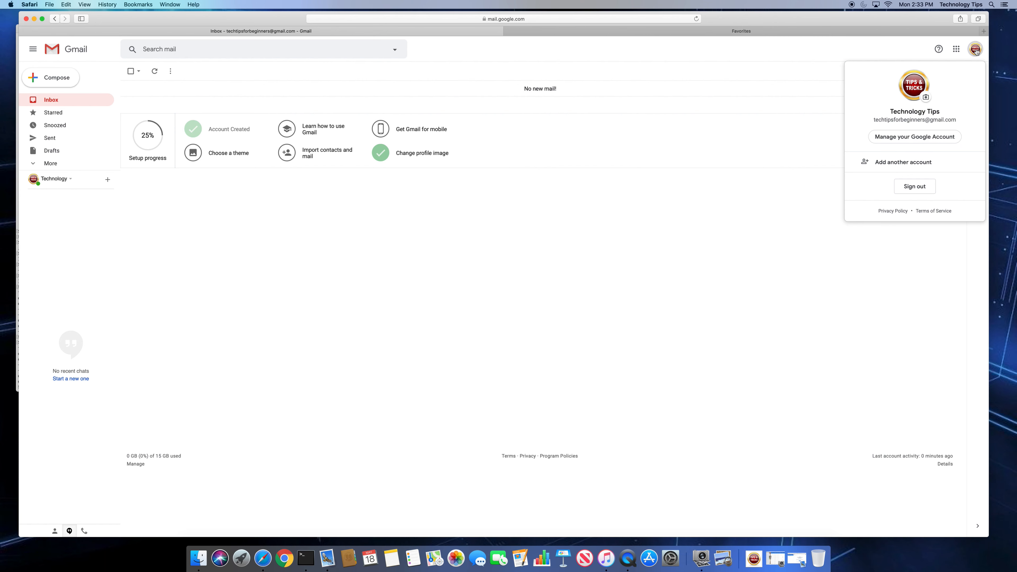
Visit the Google Account page, return to Gmail, and open full Settings from the gear menu
left_click(913, 140)
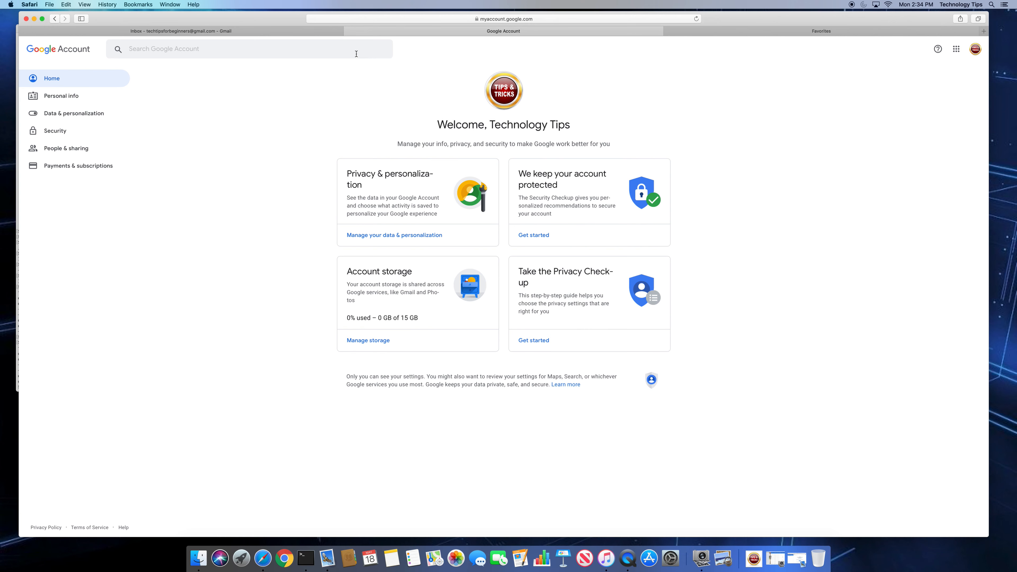
left_click(348, 31)
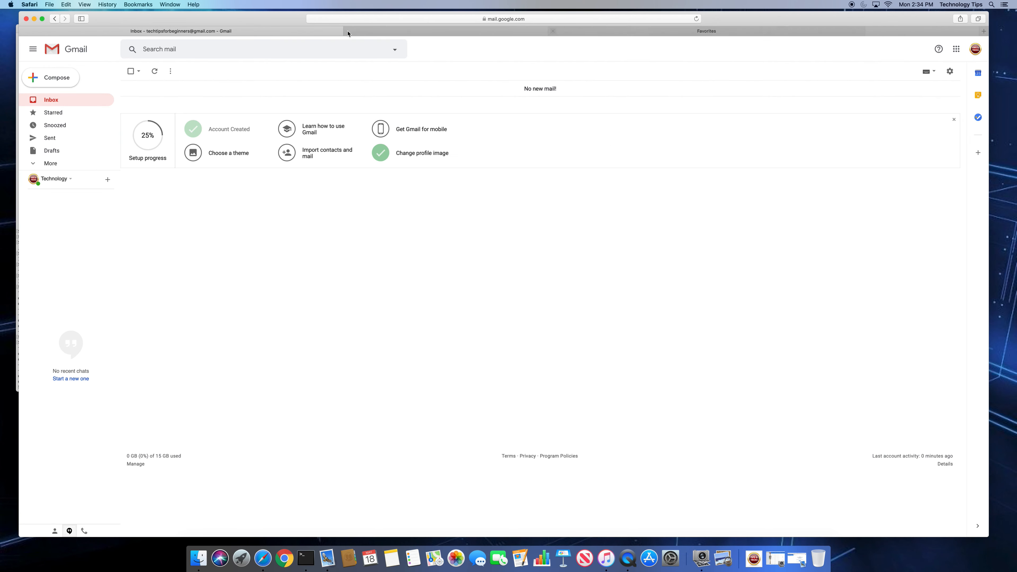
left_click(951, 72)
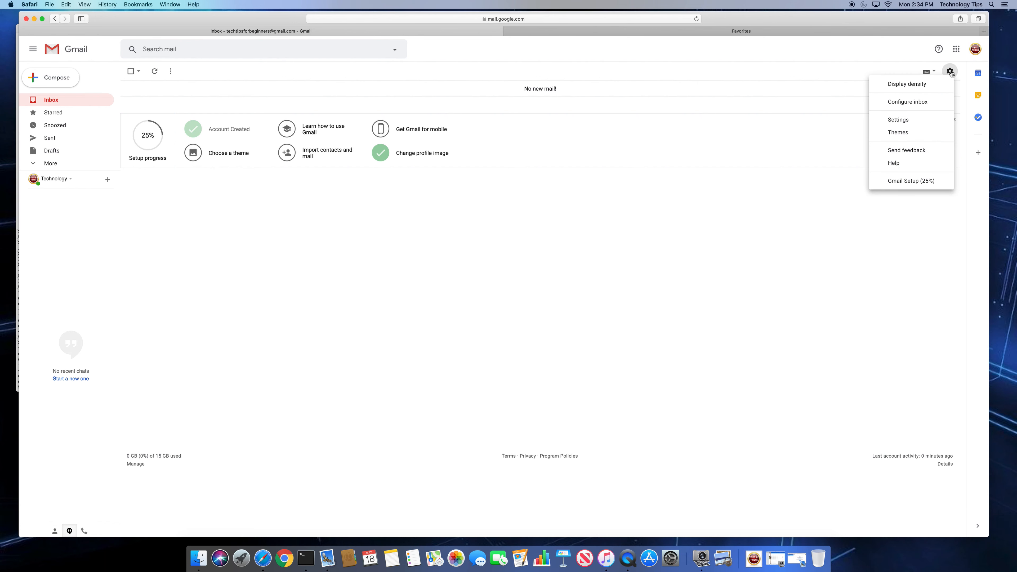
left_click(904, 123)
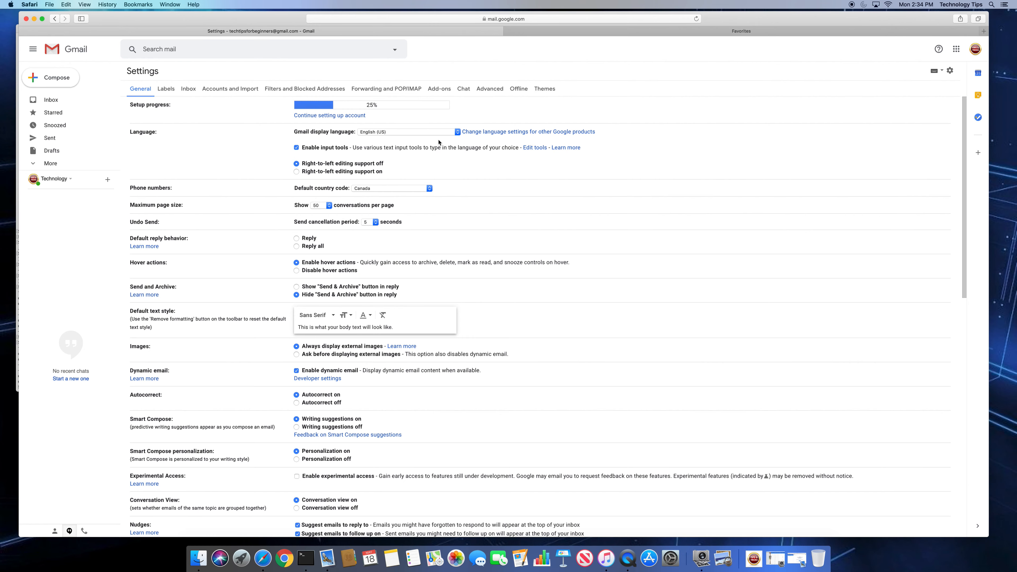
Scroll the General tab down to the empty Signature section and clear a stray text selection
scroll(448, 144, "down", 10)
scroll(259, 103, "up", 10)
scroll(325, 126, "down", 5)
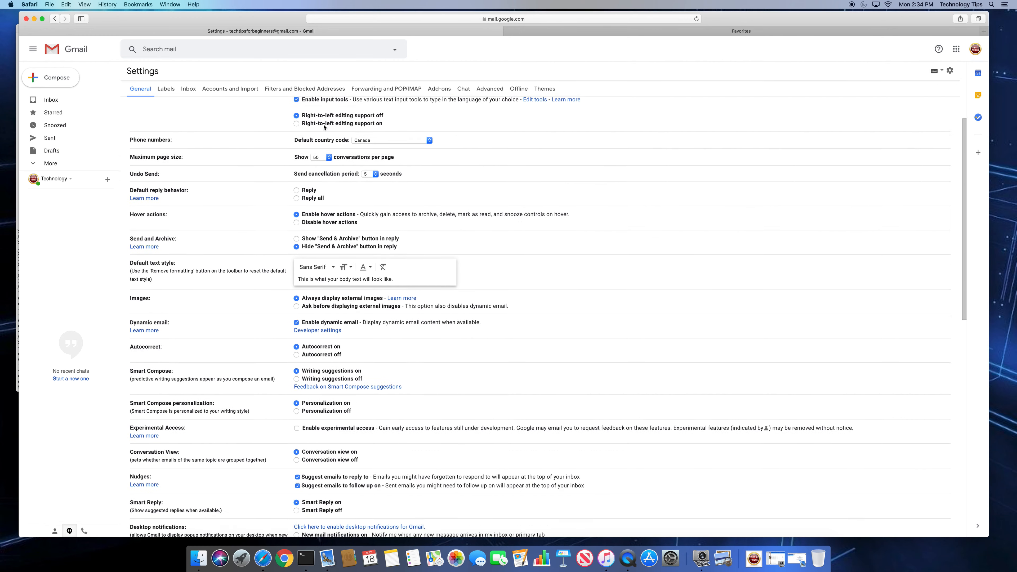
scroll(325, 127, "up", 5)
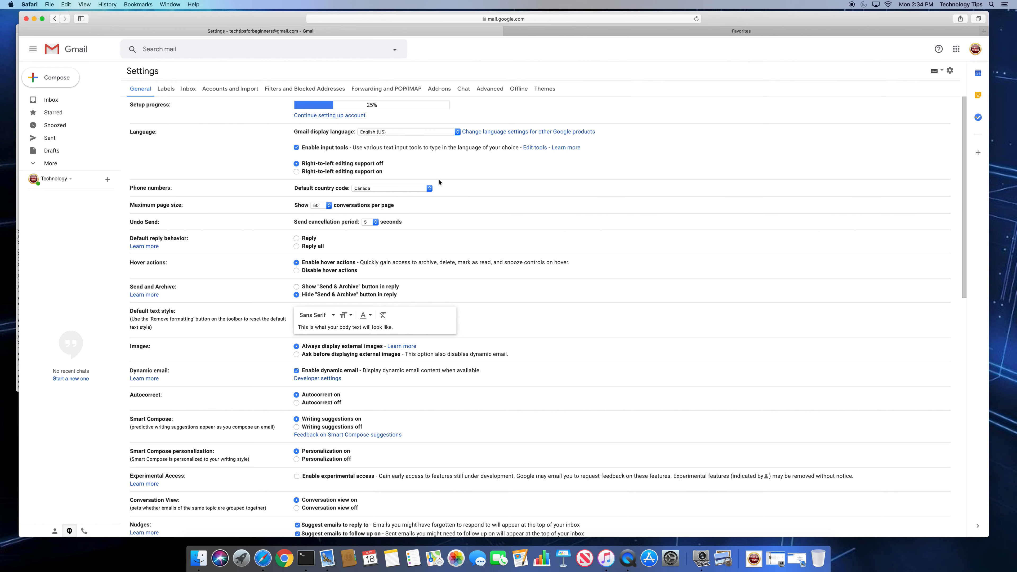
scroll(439, 183, "down", 8)
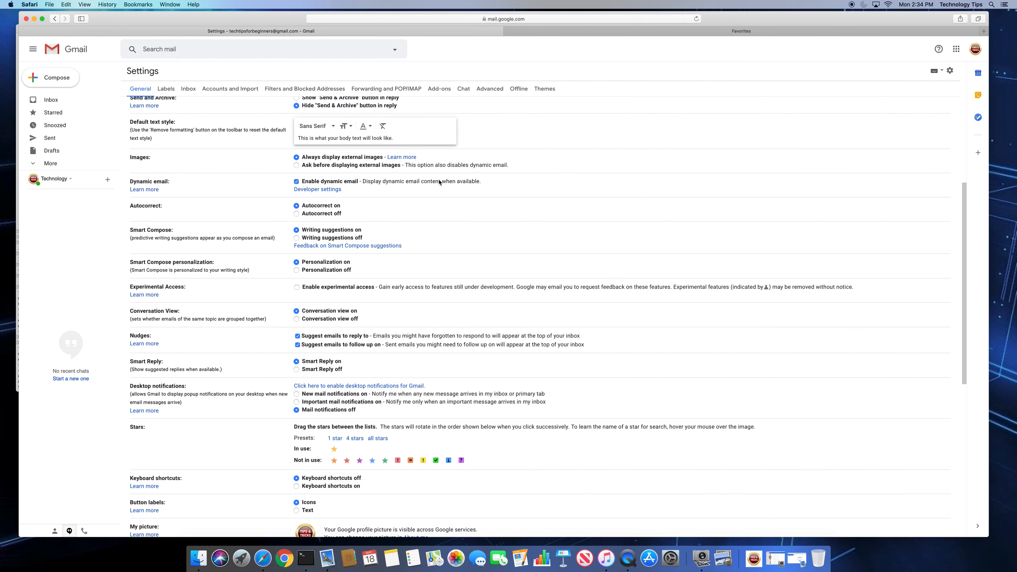
scroll(439, 182, "down", 13)
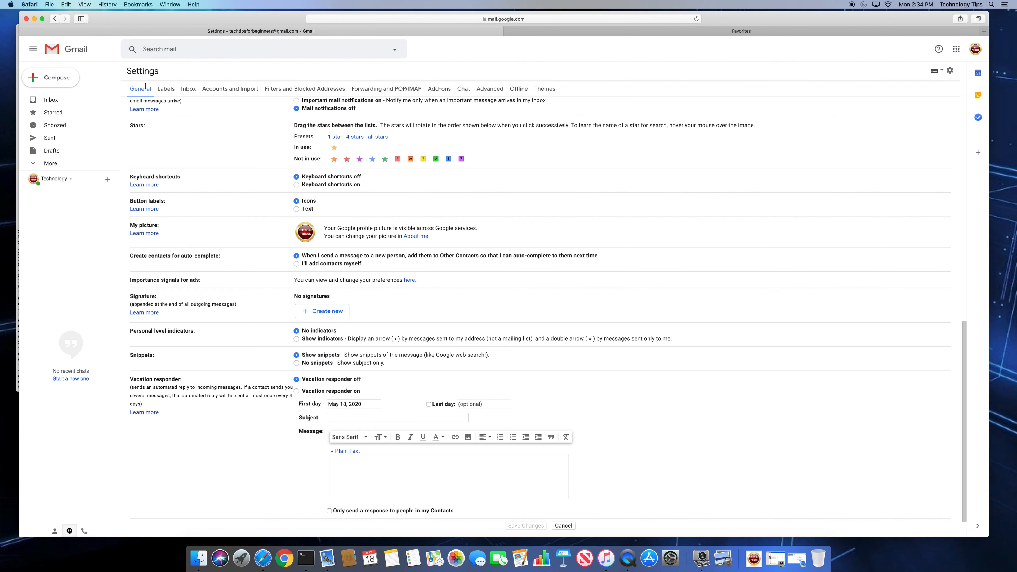
scroll(193, 209, "down", 2)
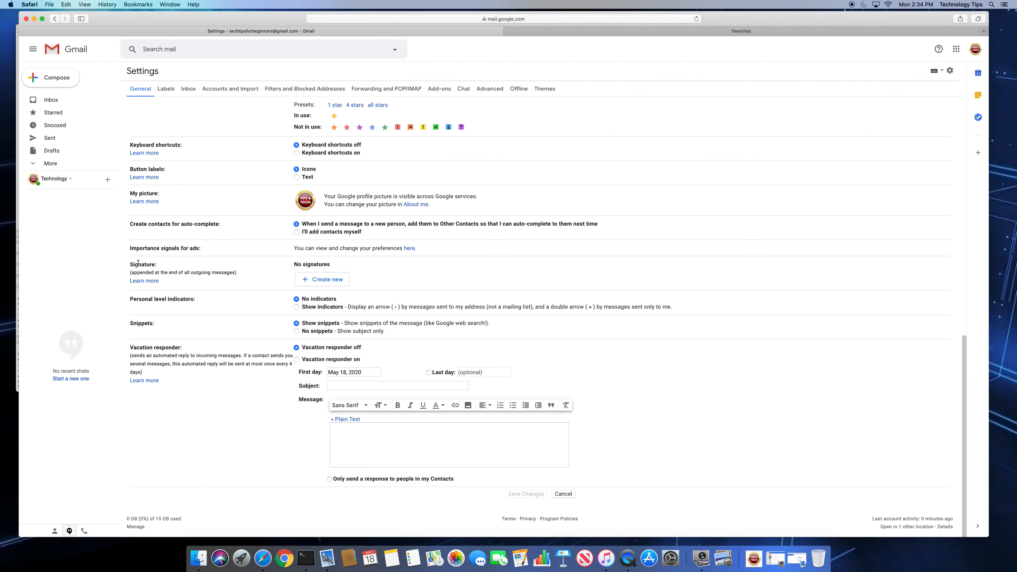
mouse_move(130, 268)
left_mouse_down()
mouse_move(138, 281)
mouse_move(183, 285)
left_mouse_up()
left_click(183, 285)
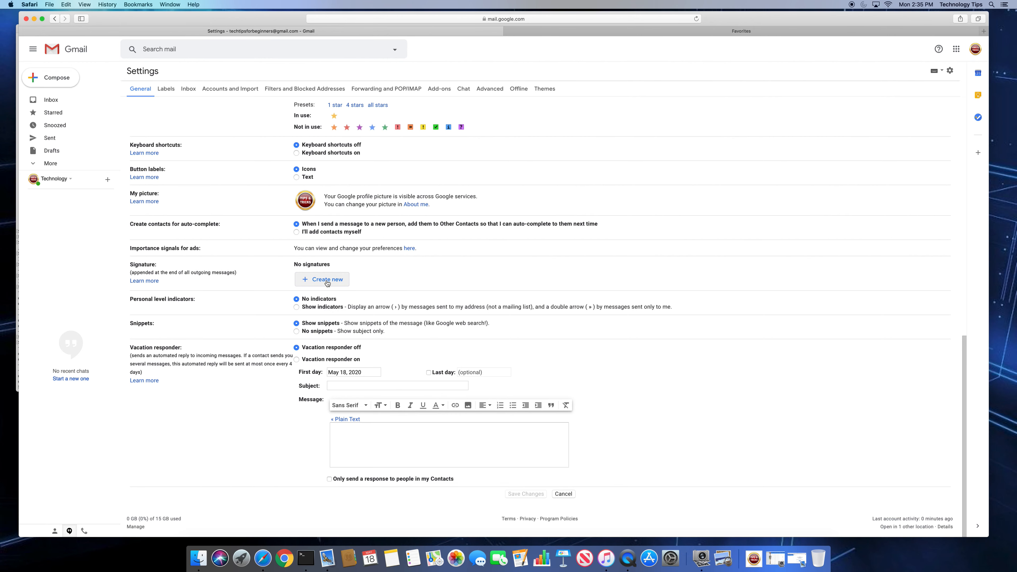
Create a new signature named 'Tech Tips 1'
left_click(327, 283)
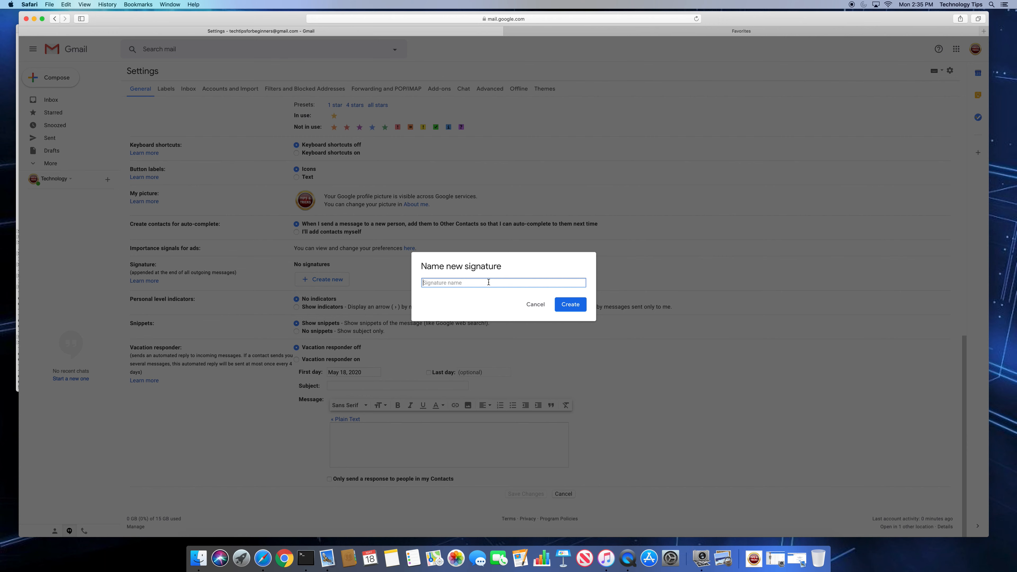
type("Tech Tips 1")
key("Return")
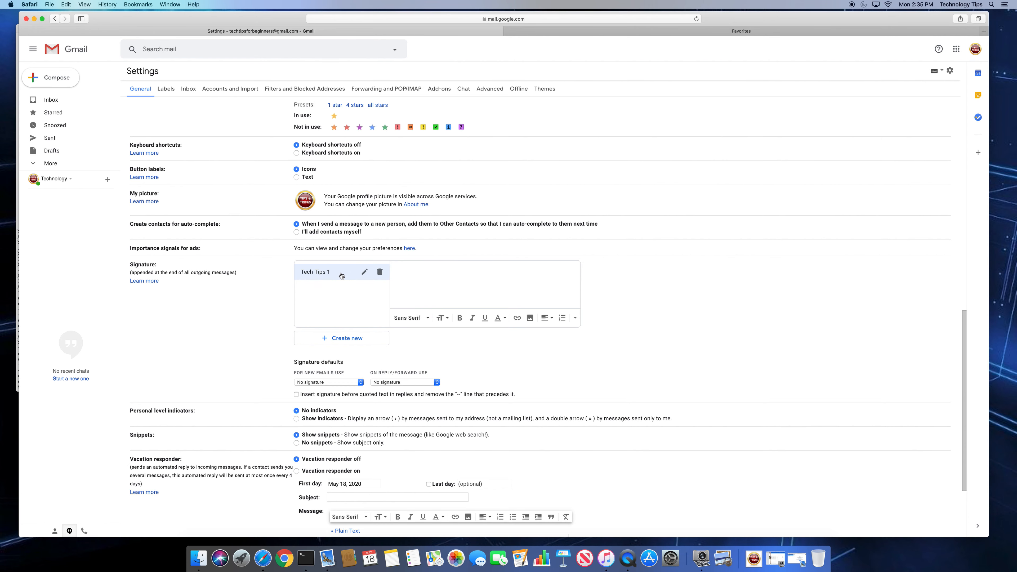
Create a second signature named 'Tech Tops 2 Reply'
scroll(336, 280, "down", 1)
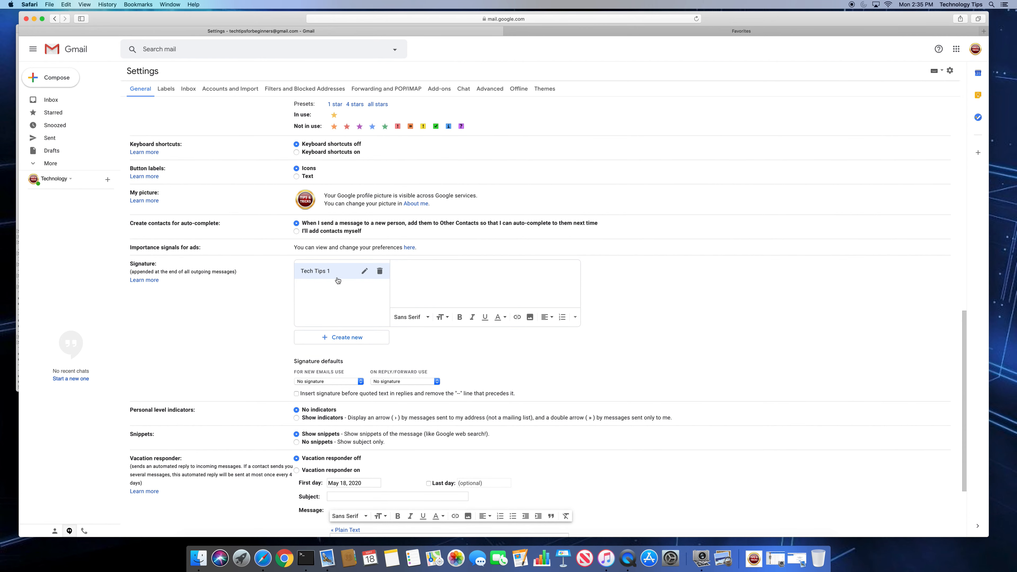
scroll(337, 280, "down", 2)
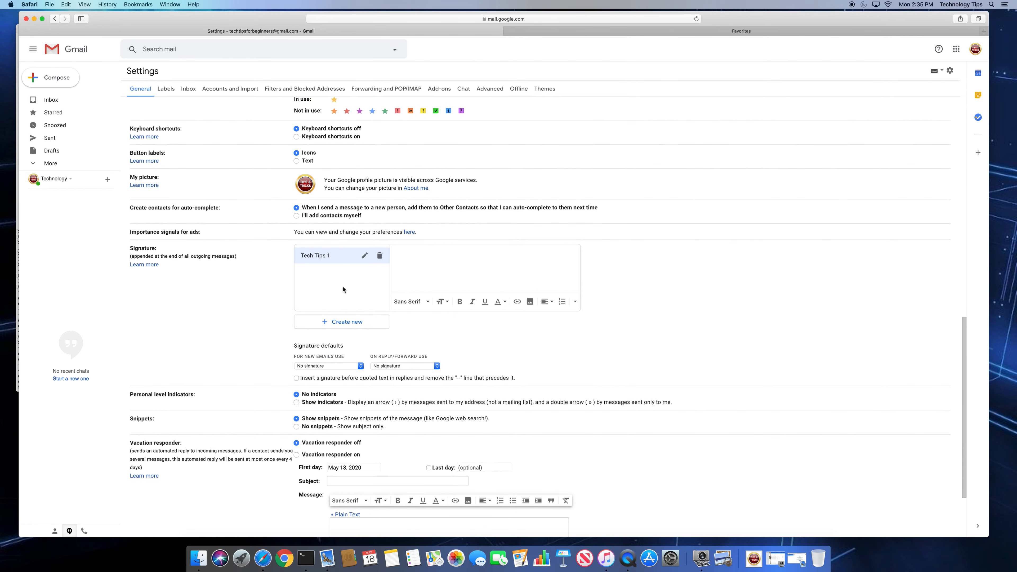
scroll(342, 287, "down", 1)
scroll(355, 311, "down", 1)
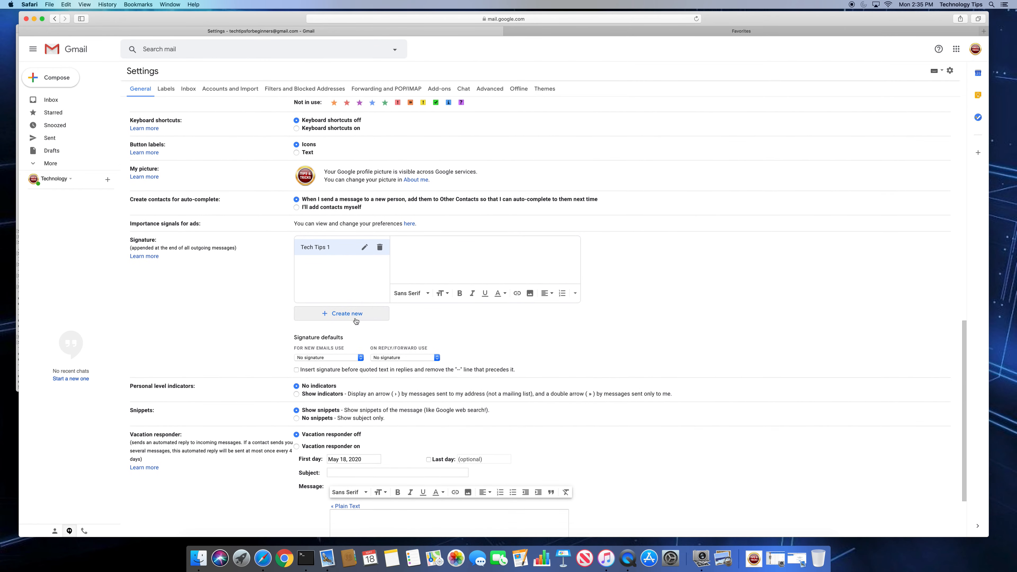
scroll(365, 331, "up", 1)
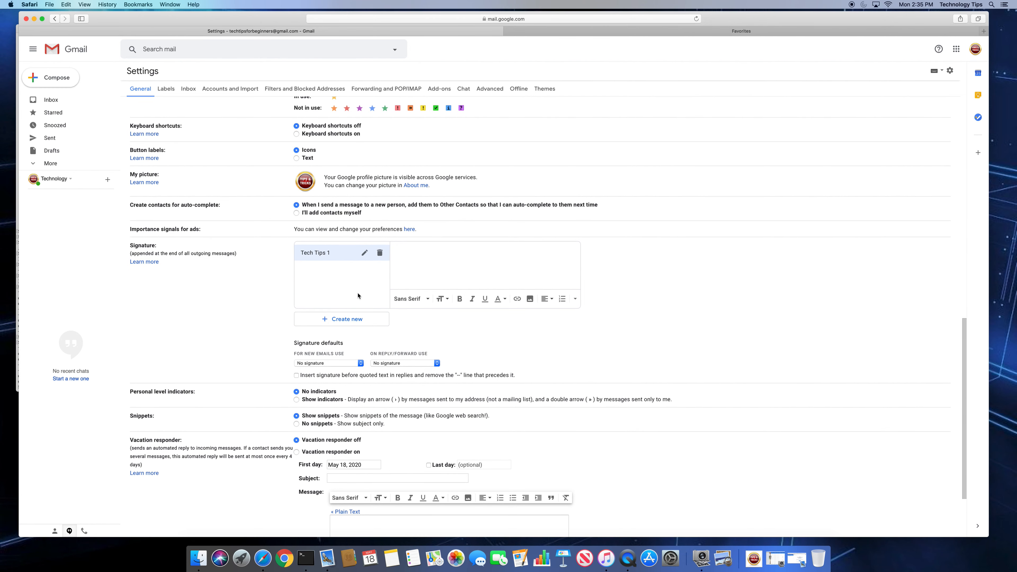
scroll(363, 319, "down", 1)
left_click(359, 320)
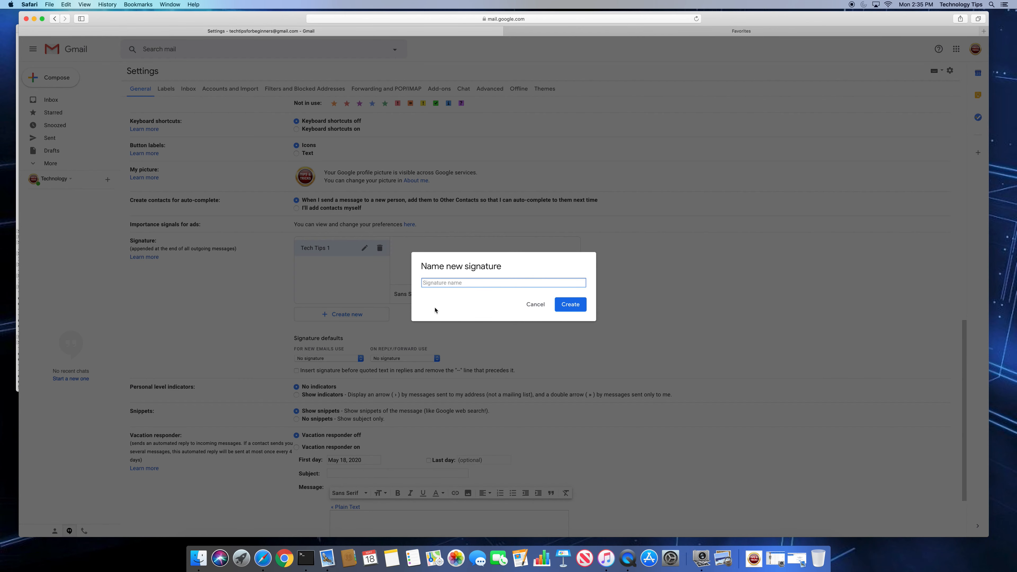
type("Tech Tops 2 Repl")
left_click(556, 311)
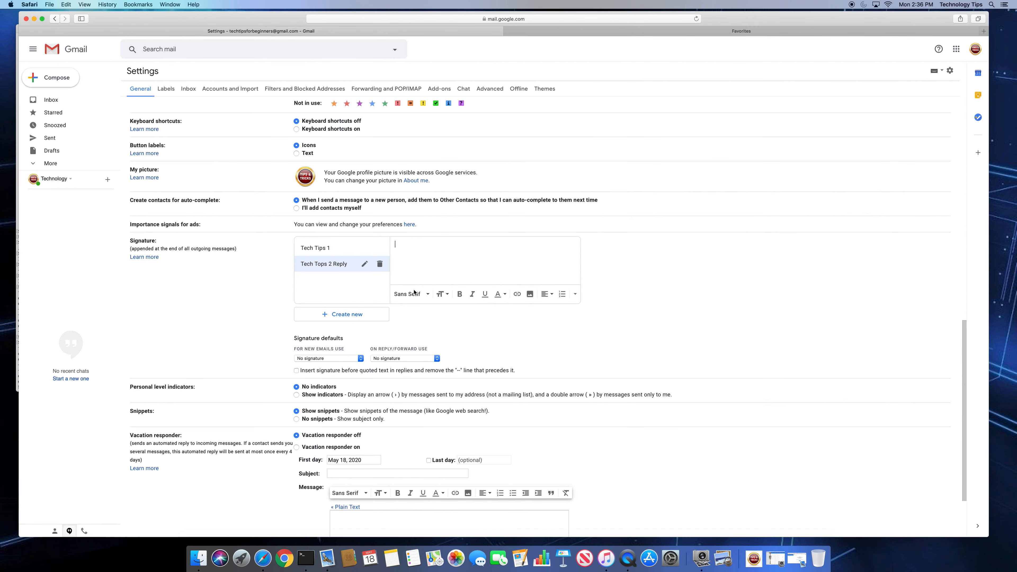
Write Tech Tips 1 as a dash line, 'Tech Tips', 'YouTube Content Creator' and the account's email address
left_click(332, 249)
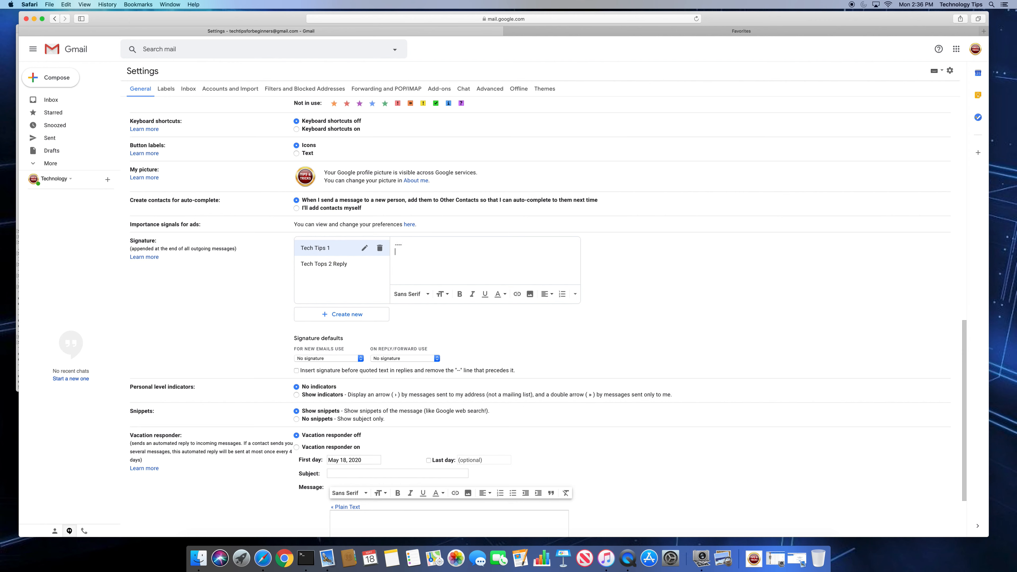
type("Tech")
type(" Ti")
type("You")
type("tube Content C")
type("reator")
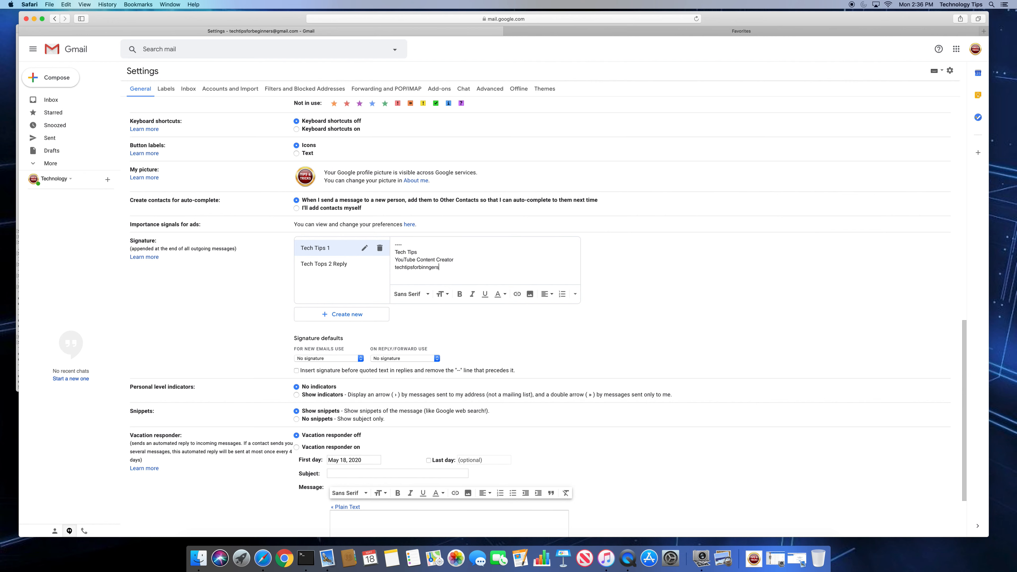
type("Email:")
scroll(473, 264, "down", 5)
scroll(484, 265, "up", 7)
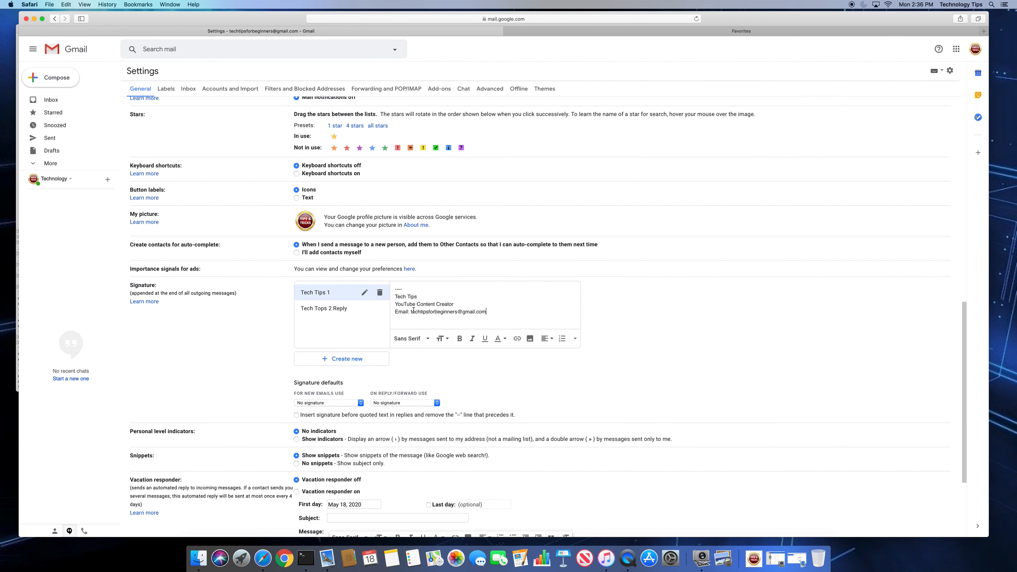
Enter a dash line and 'Tech Tips (reply)' as the Tech Tops 2 Reply signature text
left_click(385, 312)
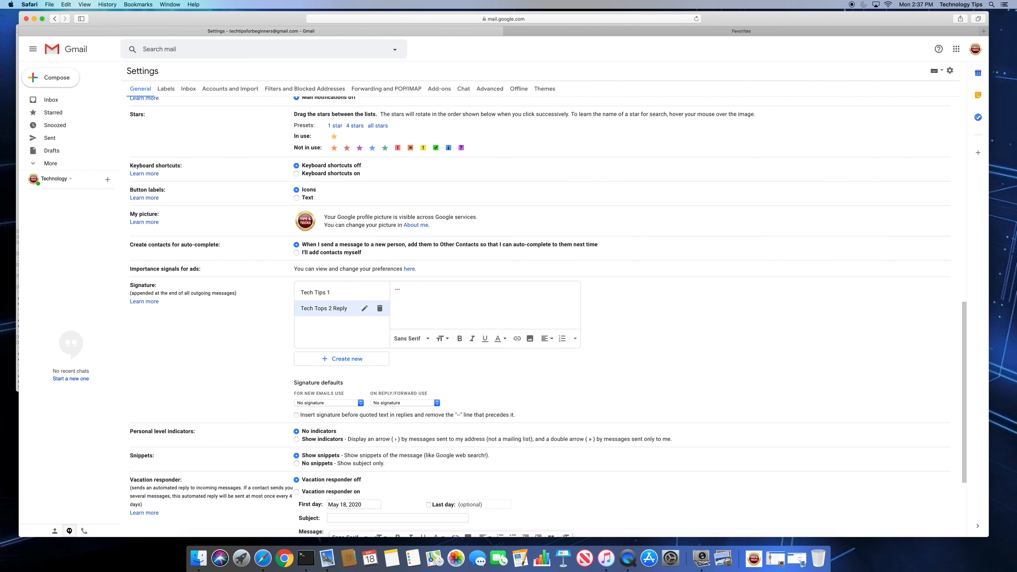
type("---- REply")
key("BackSpace")
key("BackSpace")
key("BackSpace")
key("BackSpace")
type("eply")
type("Rep")
key("BackSpace")
key("BackSpace")
key("BackSpace")
key("BackSpace")
key("BackSpace")
type("Teech Tips")
type("reply")
Review the text of both signatures by switching between Tech Tips 1 and Tech Tops 2 Reply
left_click(352, 293)
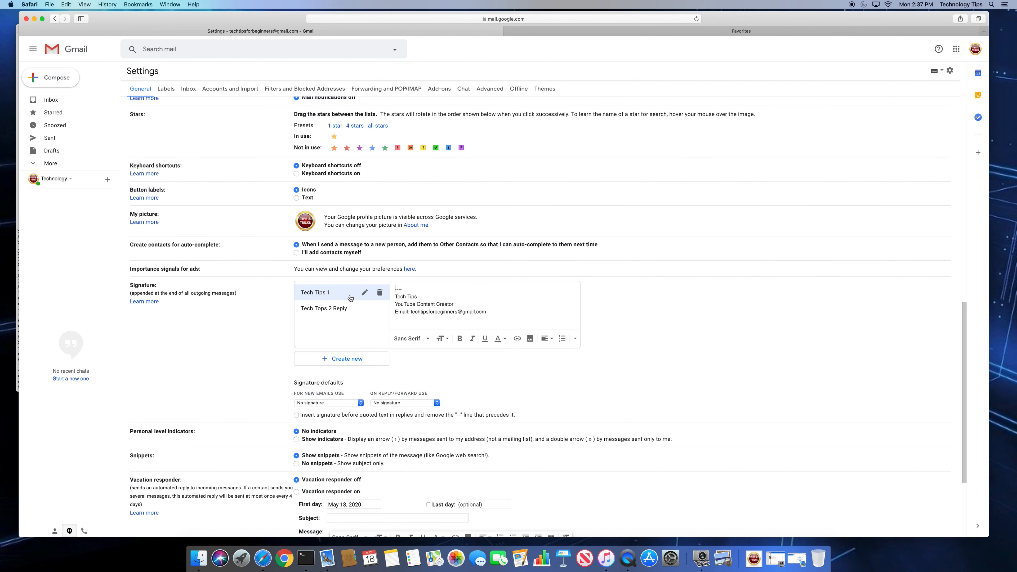
left_click_drag(491, 314, 396, 293)
left_click(484, 309)
left_click(345, 308)
left_click(437, 296)
left_click_drag(437, 296, 386, 295)
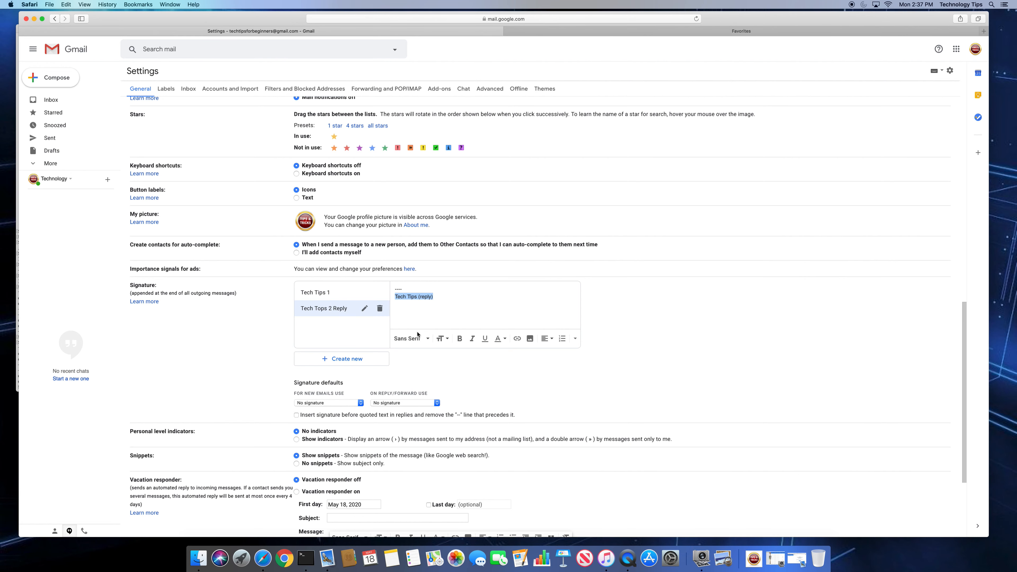
scroll(361, 297, "down", 5)
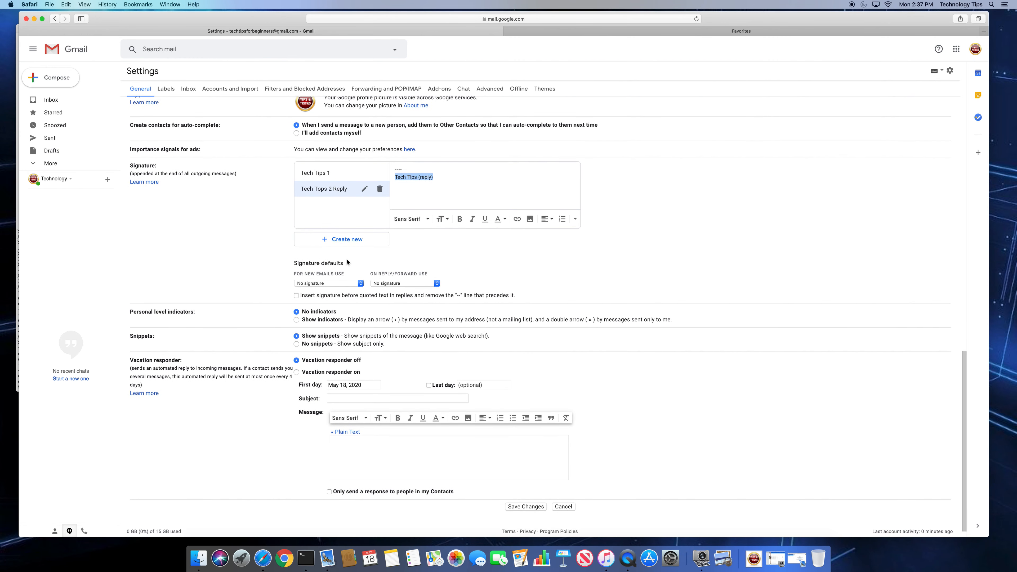
scroll(347, 264, "up", 3)
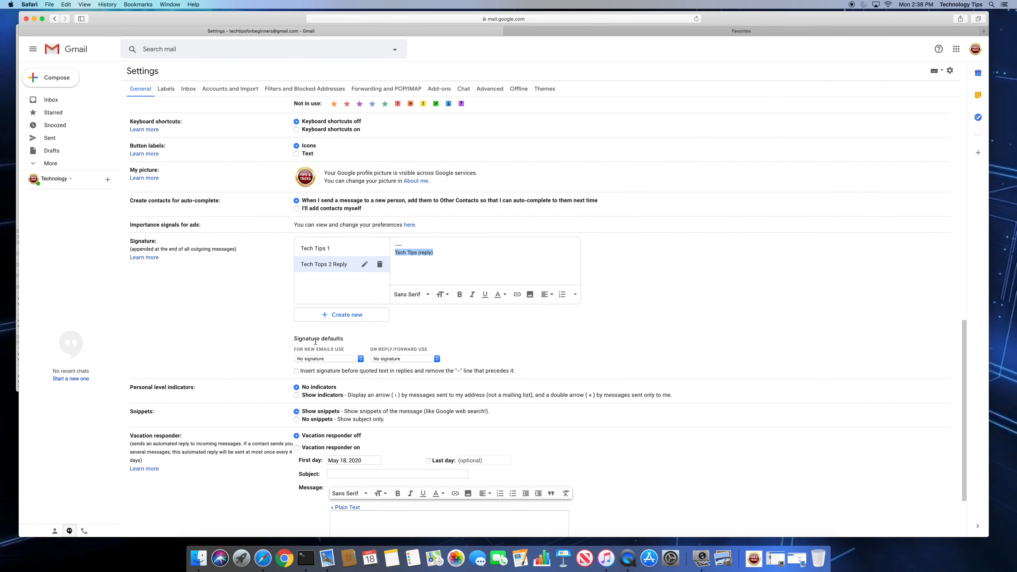
Set Tech Tips 1 for new emails and Tech Tops 2 Reply for replies/forwards, then save
left_click(330, 359)
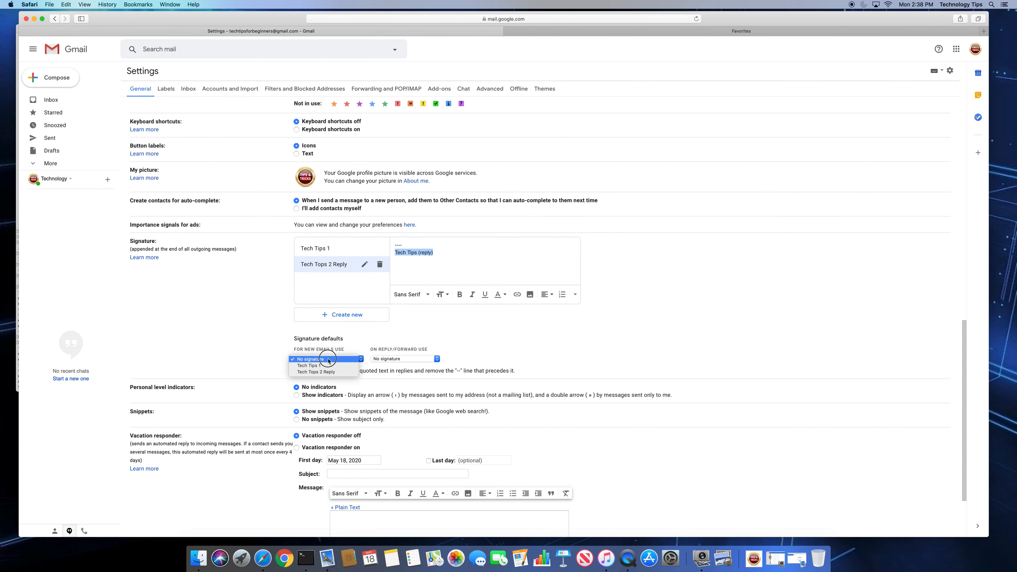
left_click(335, 366)
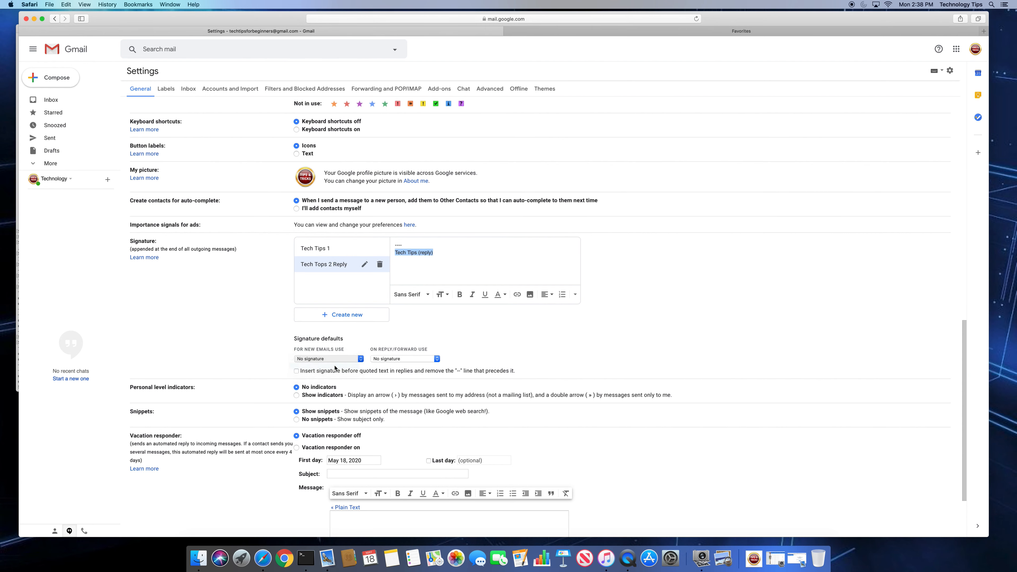
left_click(380, 362)
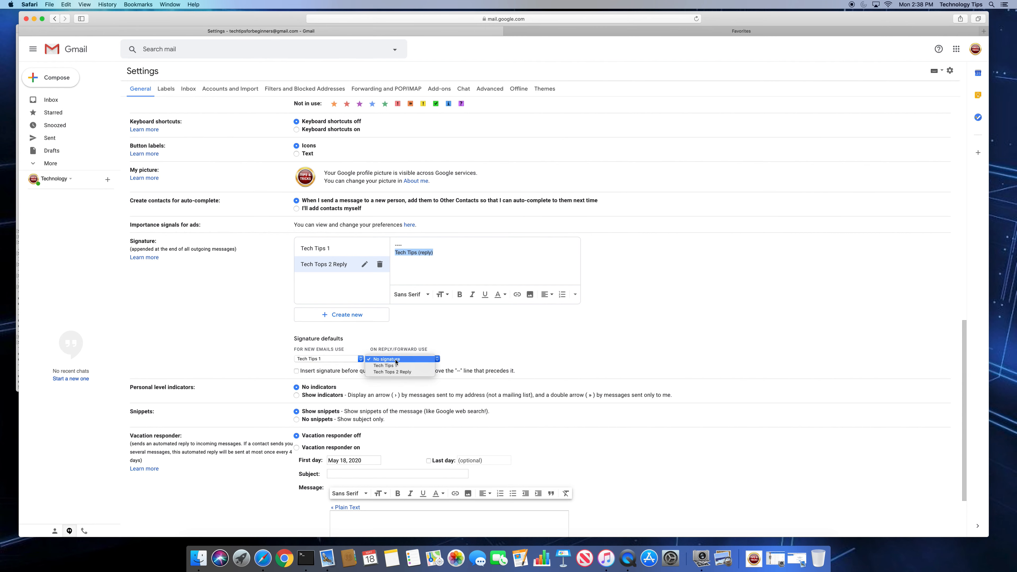
left_click(396, 366)
left_click(398, 359)
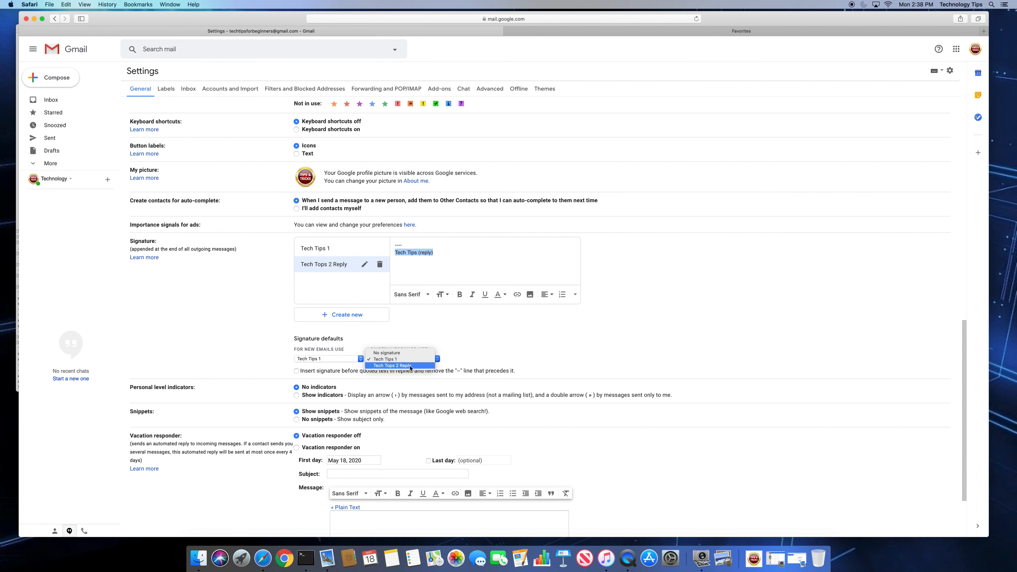
left_click(410, 366)
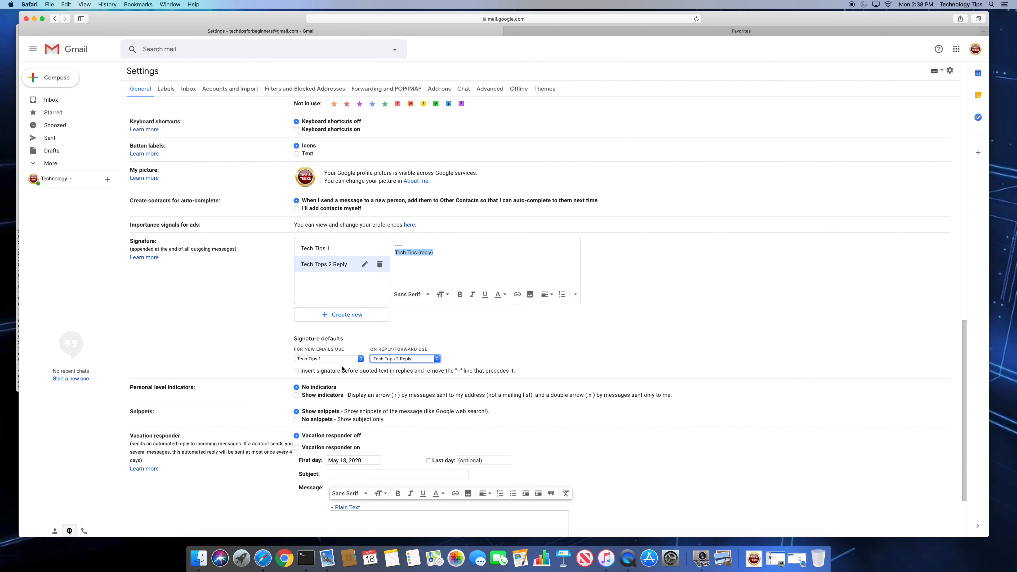
scroll(344, 332, "down", 5)
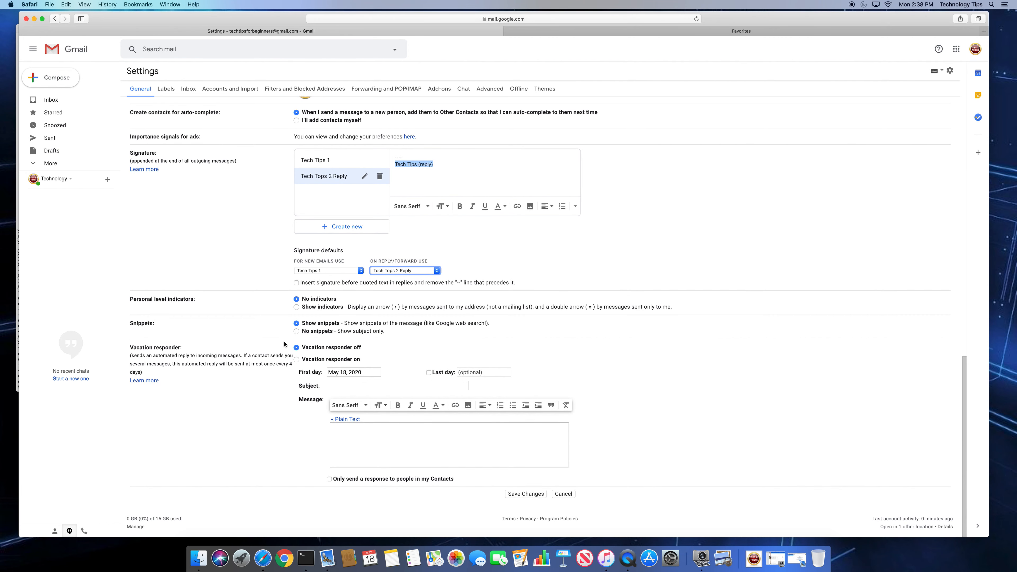
scroll(244, 364, "up", 6)
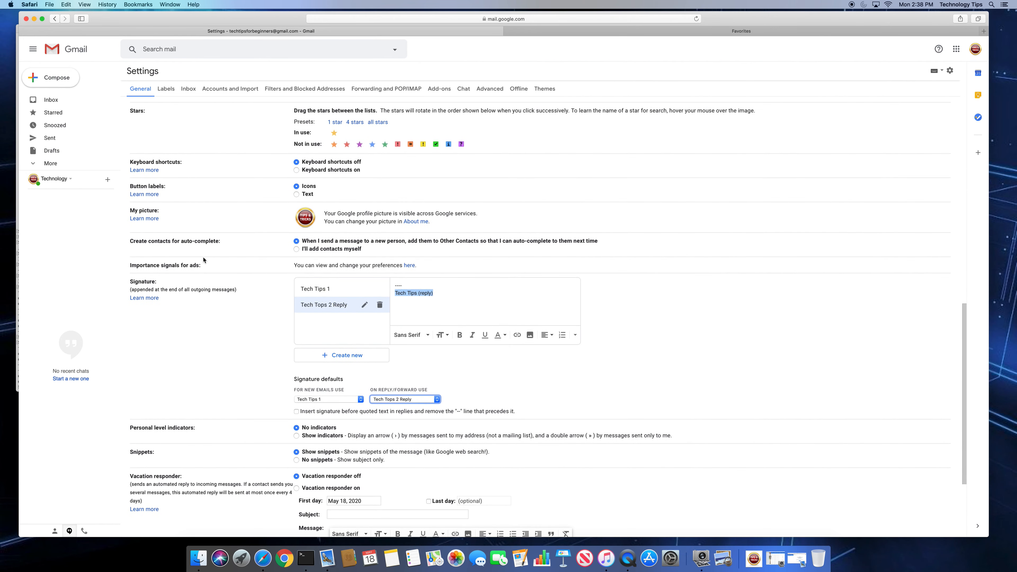
scroll(305, 304, "down", 6)
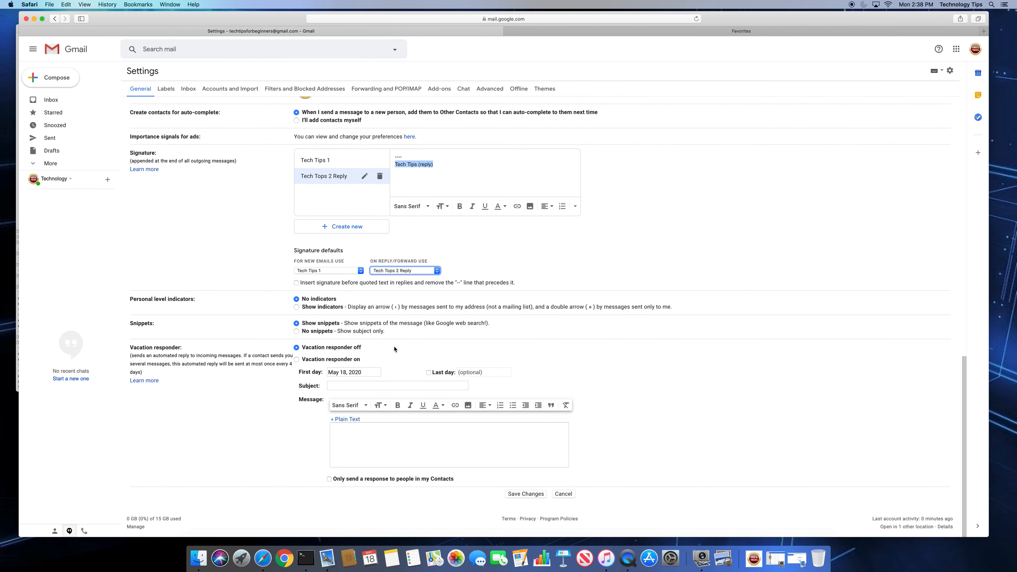
left_click(526, 495)
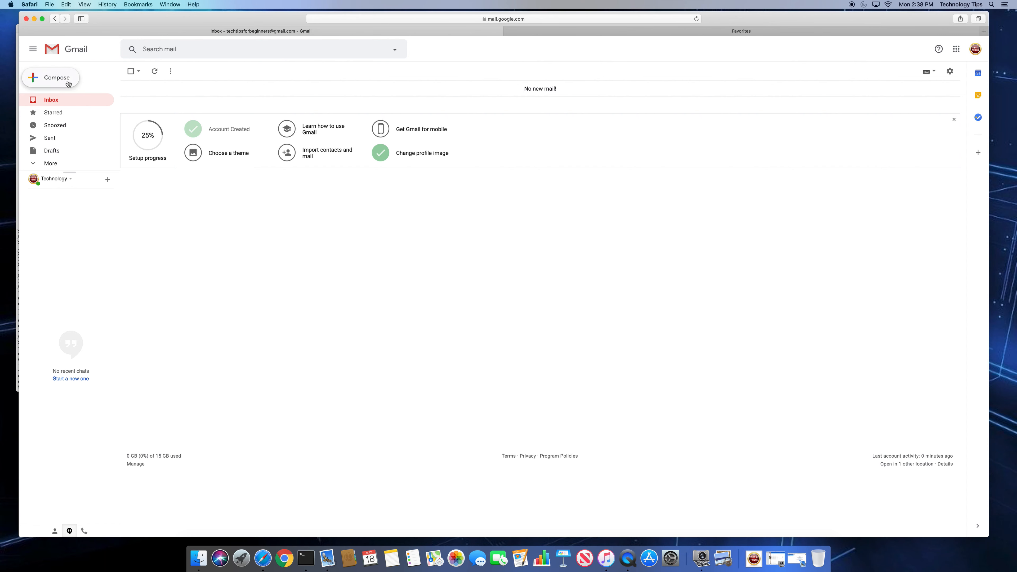
Check the auto-inserted Tech Tips 1 signature and its dash separator in a new message, then close it
left_click(57, 78)
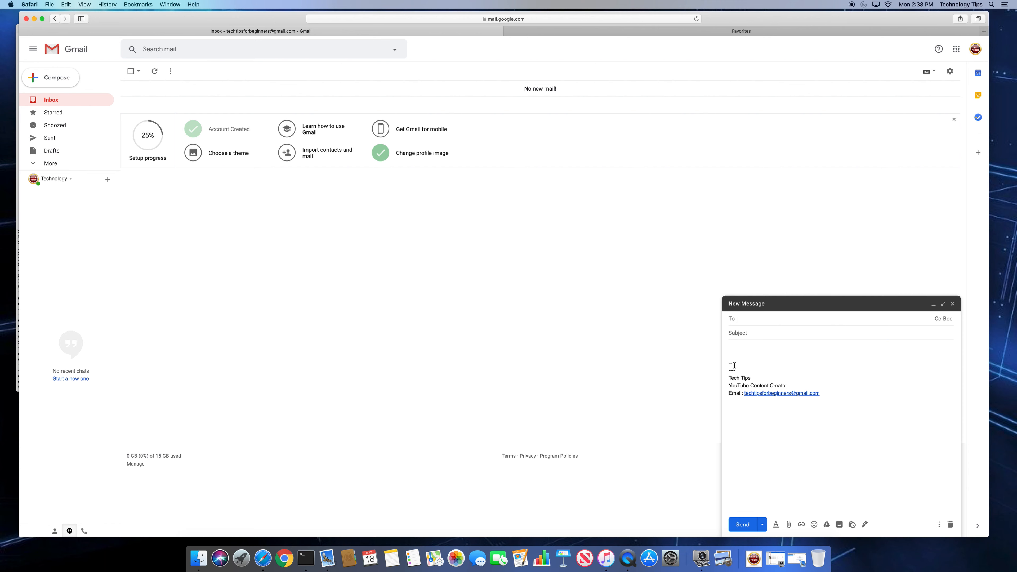
left_click_drag(829, 393, 723, 376)
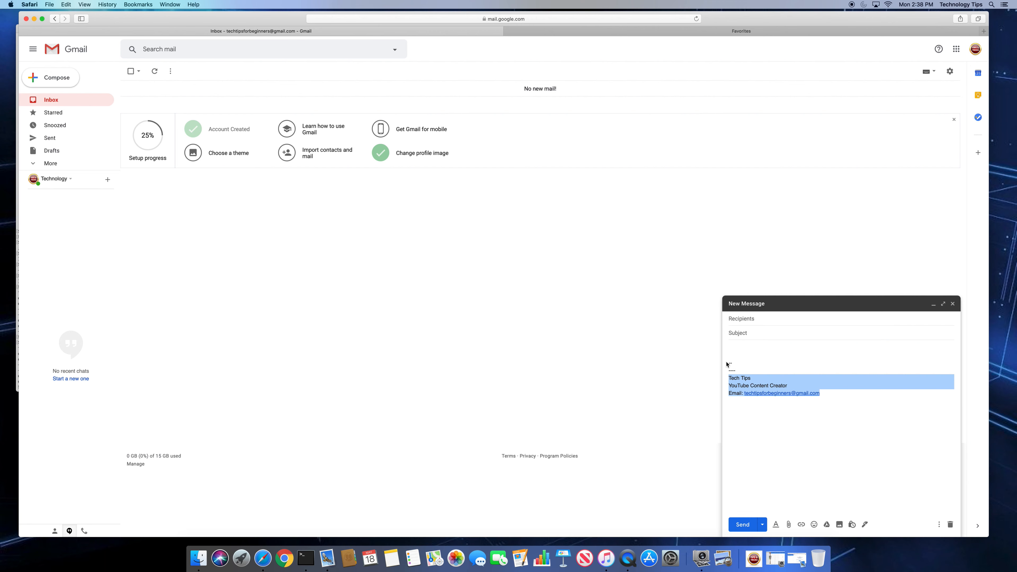
left_click(741, 361)
left_click_drag(736, 363, 720, 366)
left_click(740, 362)
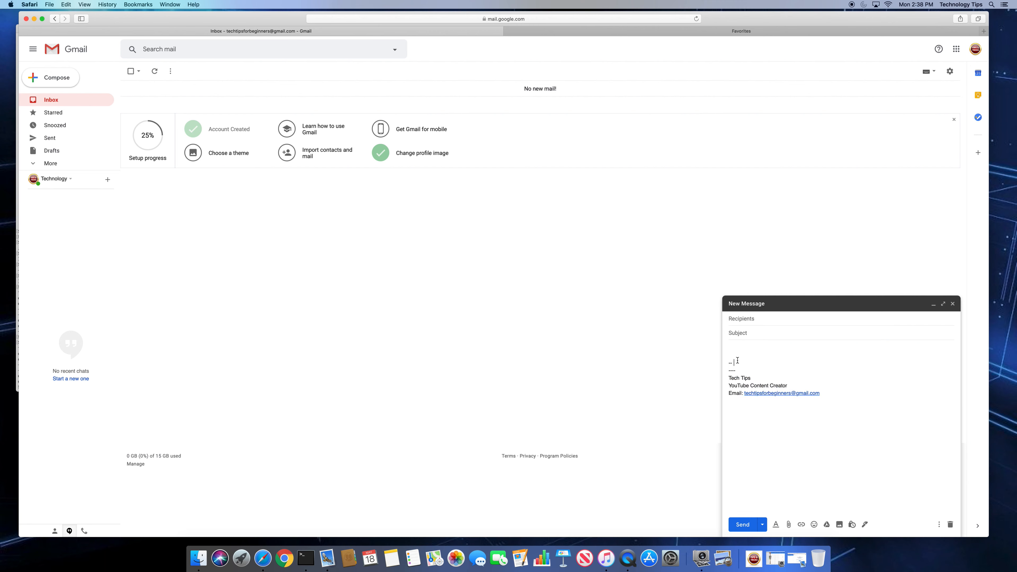
left_click(953, 304)
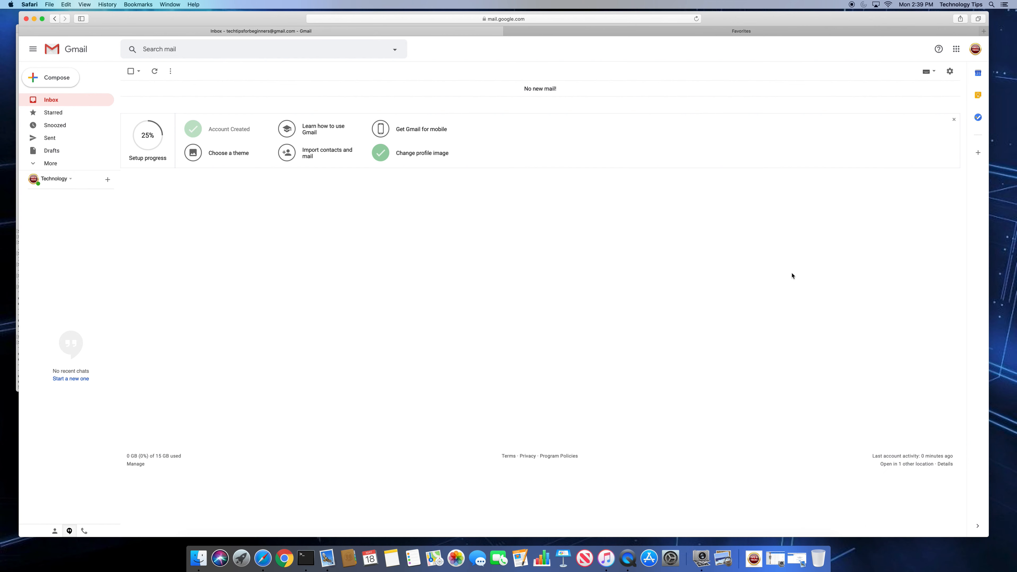
Return to Settings and delete the dash line from the Tech Tips 1 signature
left_click(950, 71)
left_click(905, 122)
scroll(392, 249, "down", 20)
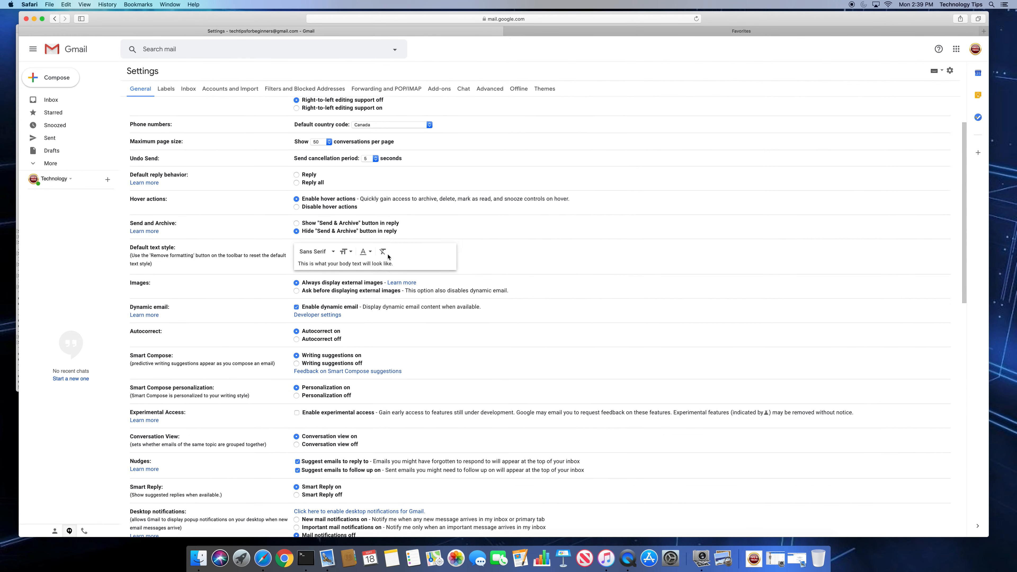
left_click(427, 330)
key("BackSpace")
key("BackSpace")
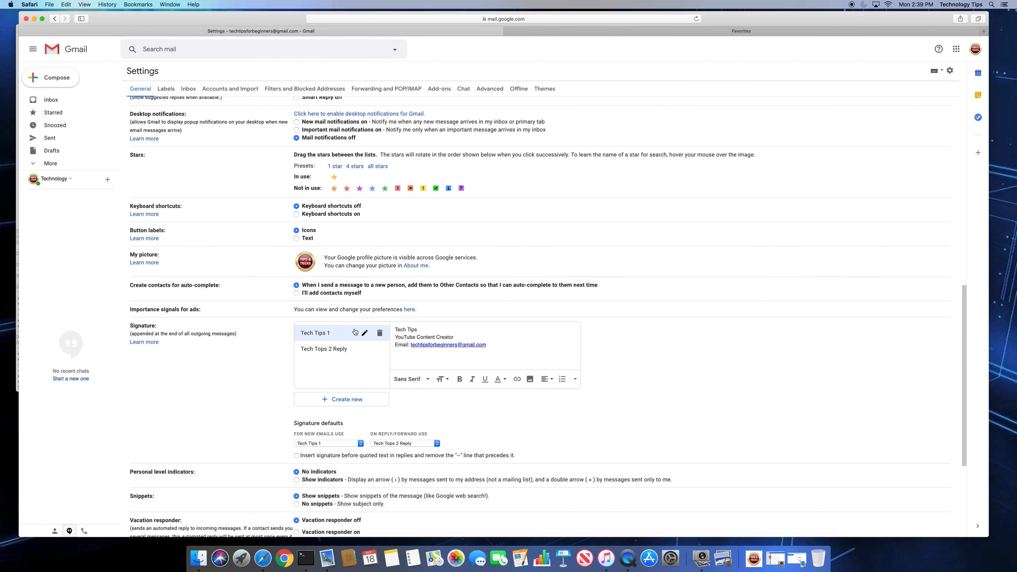
Remove the empty first line from the Tech Tops 2 Reply signature
left_click(328, 348)
left_click(414, 330)
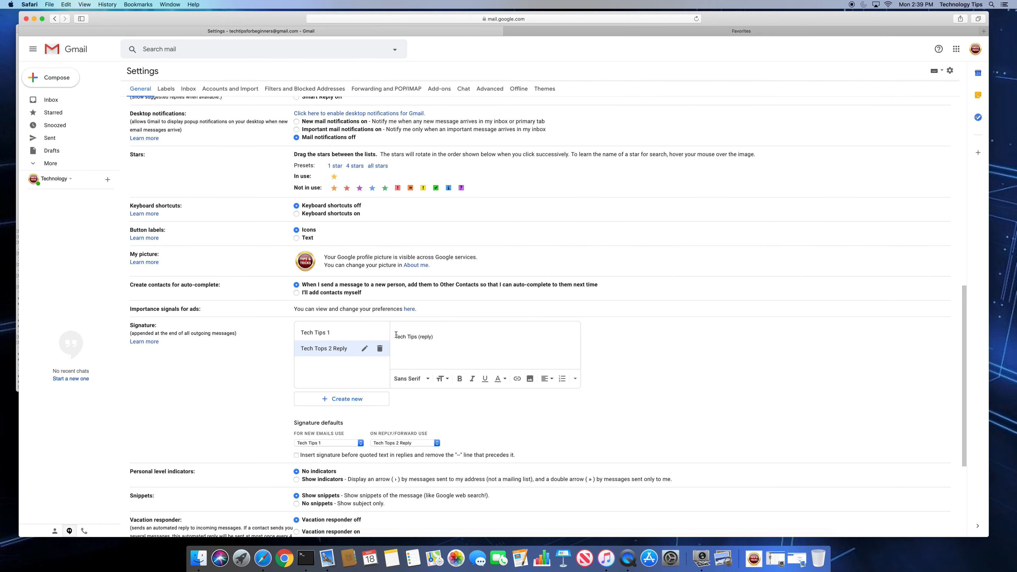
key("Delete")
scroll(397, 358, "down", 5)
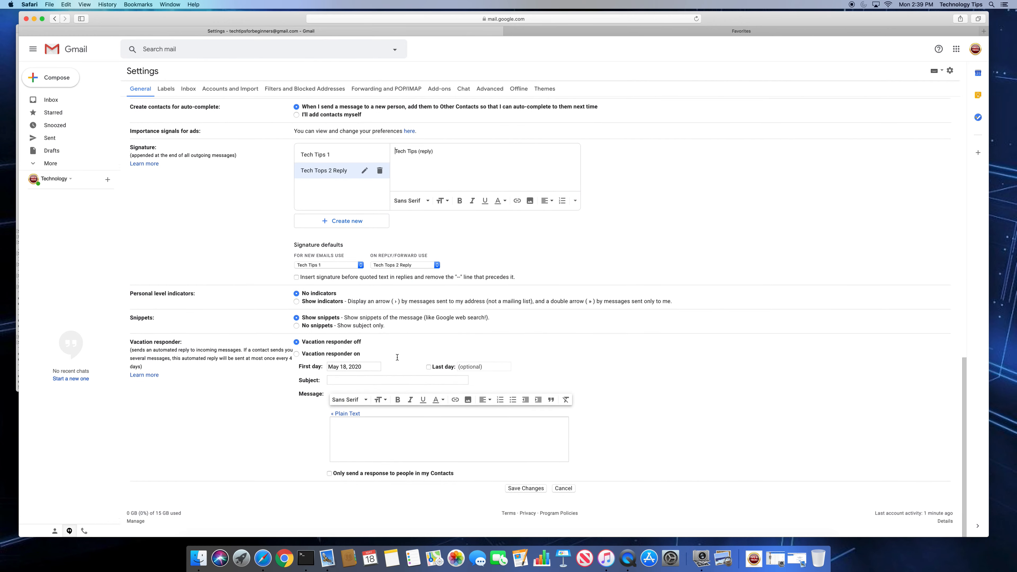
Save the signature edits and inspect the signature in a new message
left_click(526, 494)
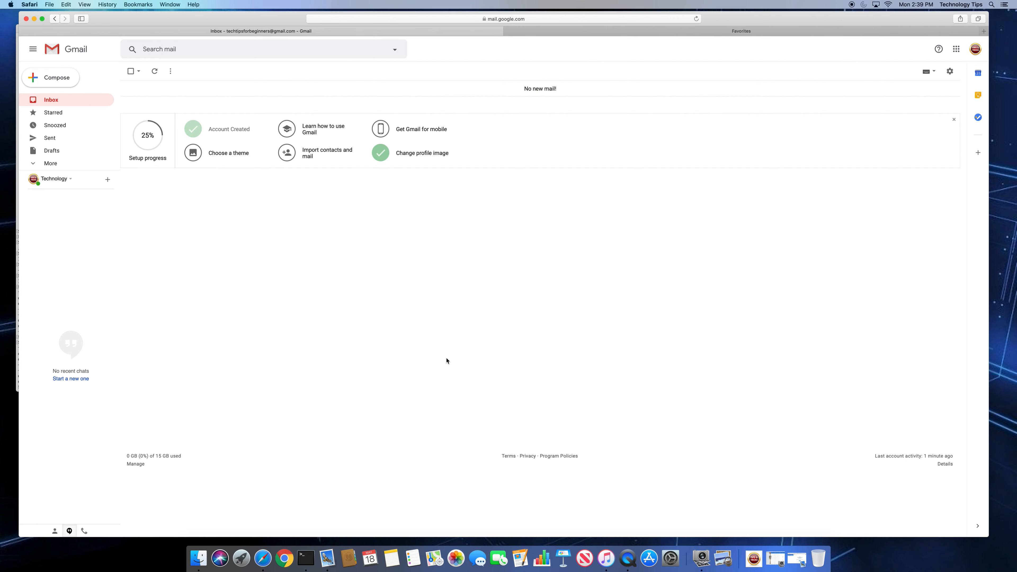
left_click(66, 79)
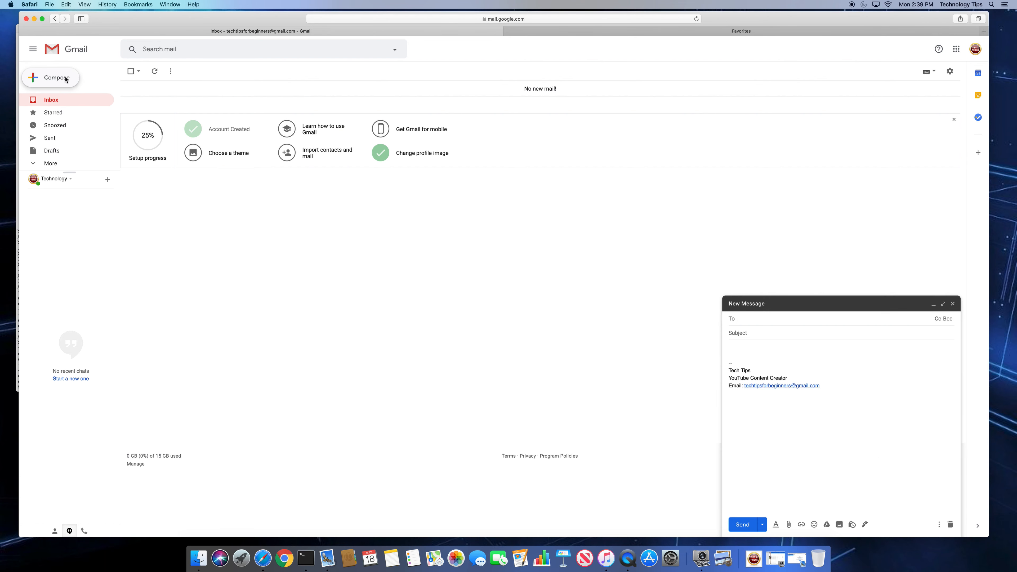
left_click_drag(742, 363, 725, 362)
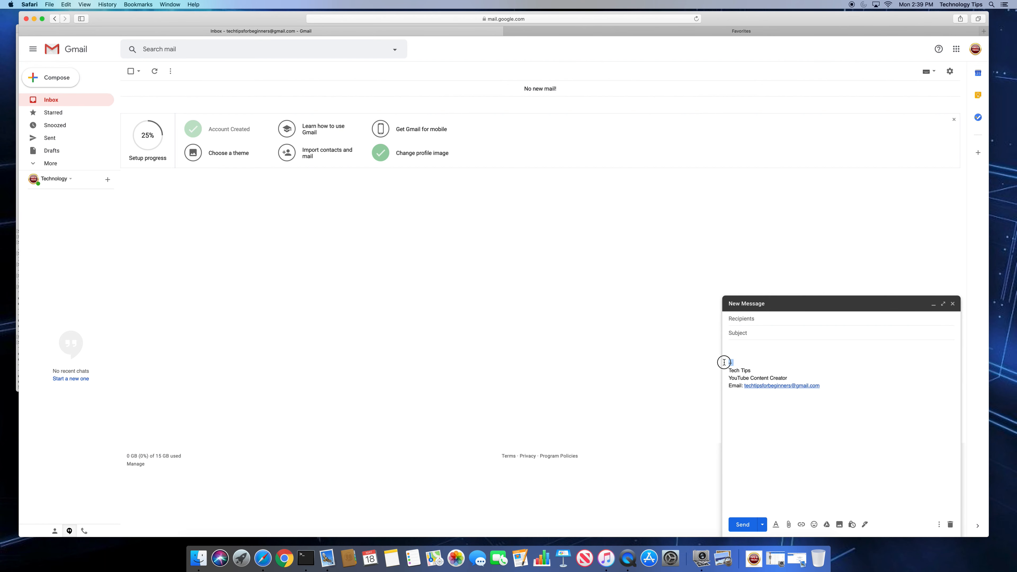
left_click(772, 363)
left_click(753, 355)
Send 'this is a test message' to the account's own address
left_click(751, 321)
type("tech")
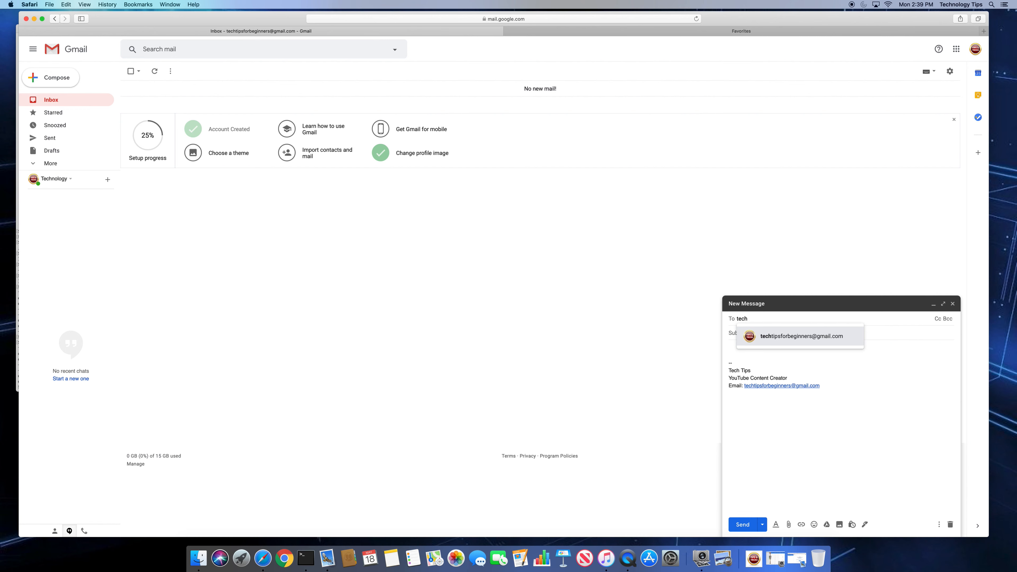
left_click(805, 339)
left_click(744, 348)
type("this is a ")
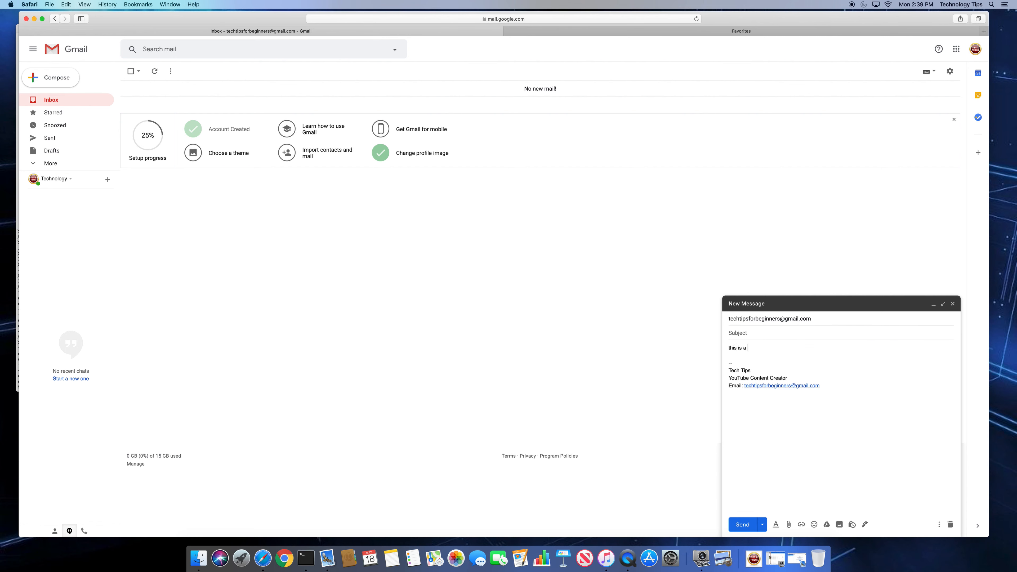
type("test message")
left_click(743, 525)
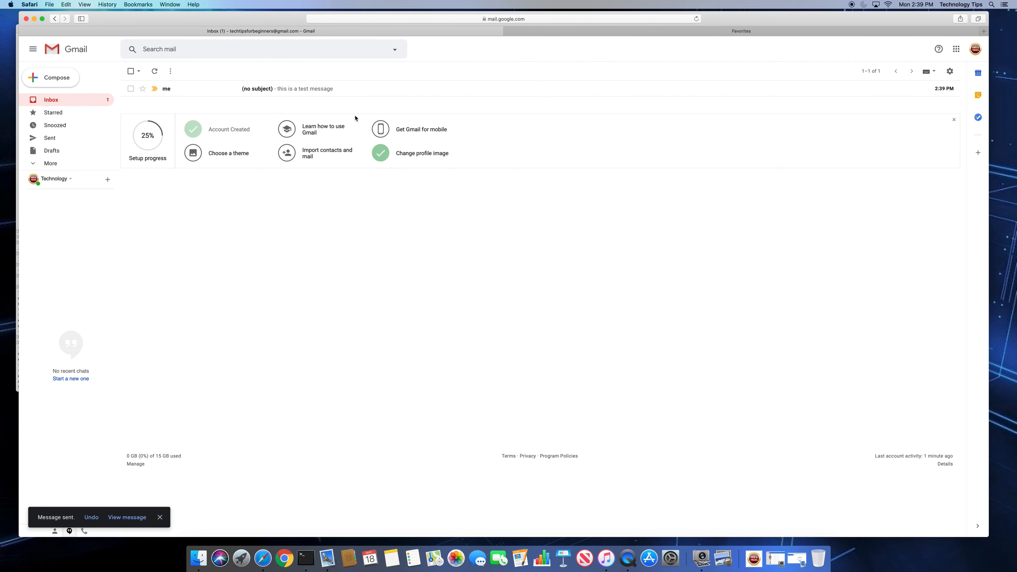
Open the test message, confirm a reply carries the 'Tech Tips (reply)' signature, then discard the reply
left_click(231, 91)
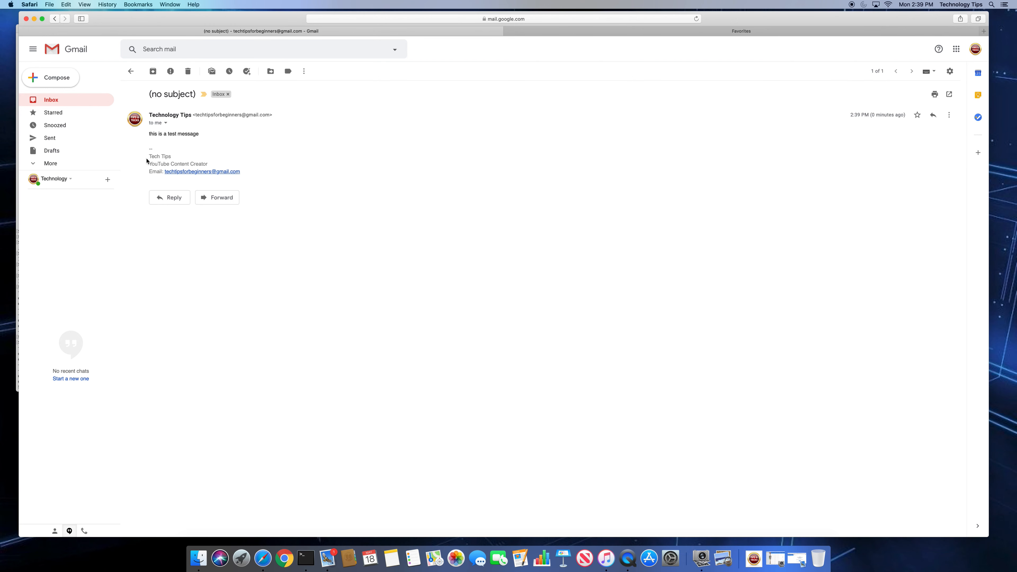
left_click_drag(149, 157, 261, 173)
left_click(173, 200)
left_click(154, 253)
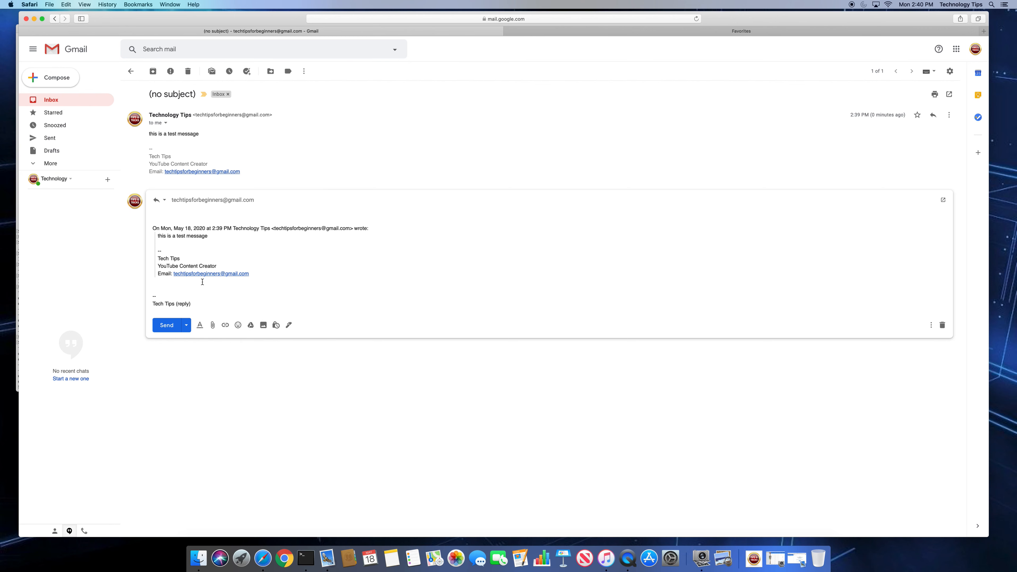
left_click_drag(192, 305, 149, 303)
left_click_drag(194, 306, 155, 301)
left_click(170, 212)
left_click(942, 325)
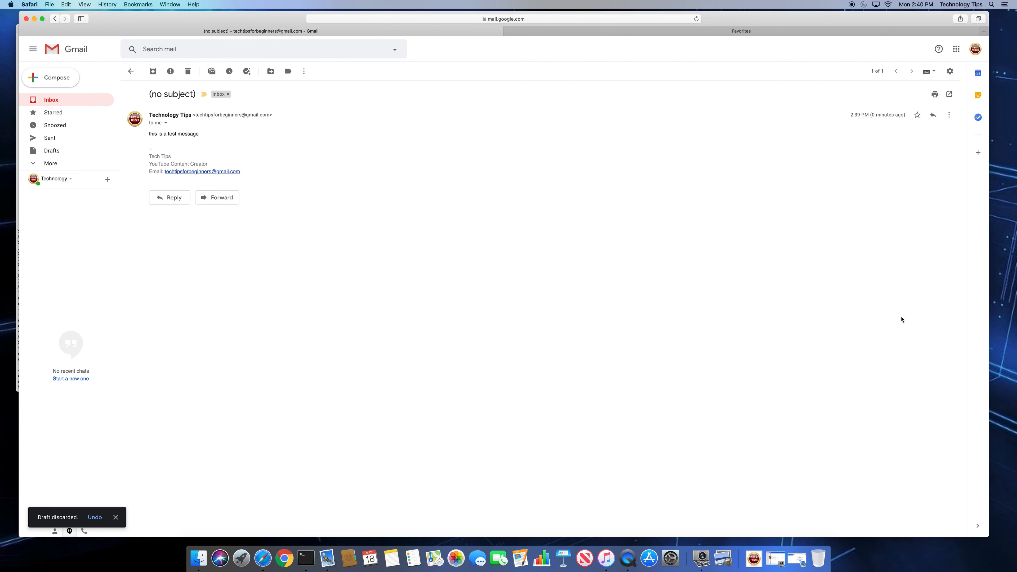
Enable 'Insert signature before quoted text in replies' in Settings and save the changes
left_click(950, 71)
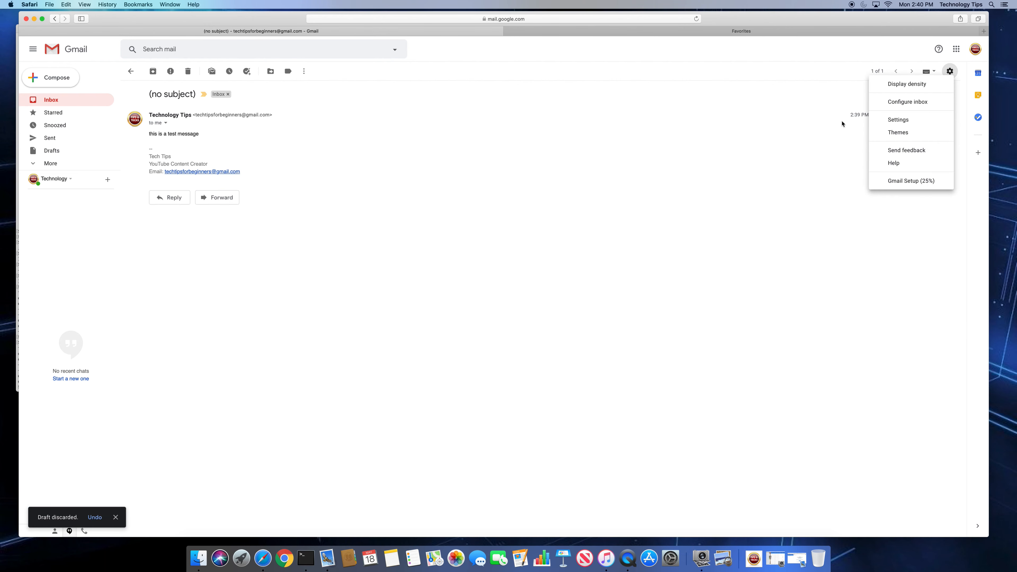
left_click(899, 119)
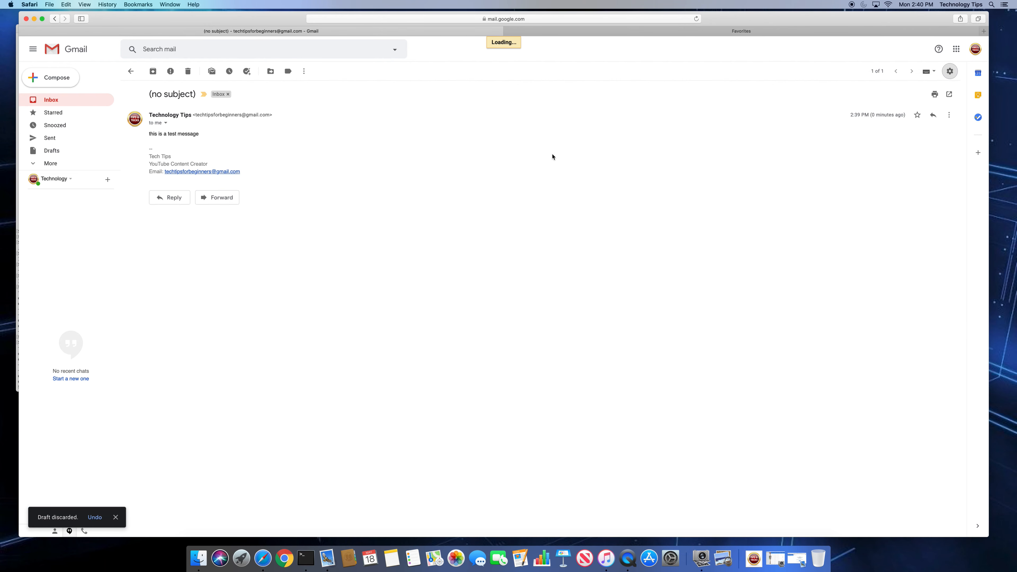
scroll(399, 212, "down", 15)
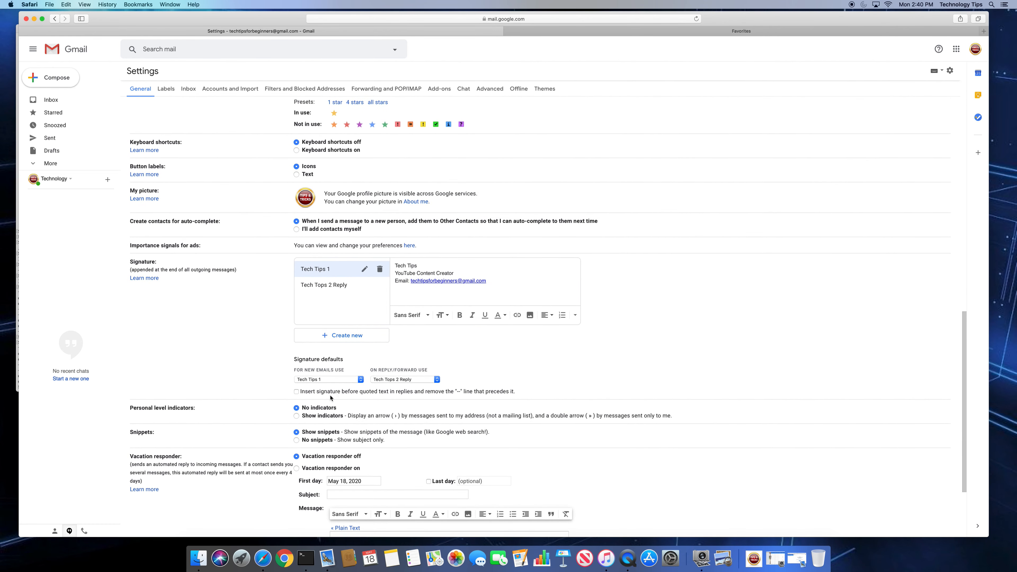
left_click(297, 393)
scroll(501, 396, "down", 3)
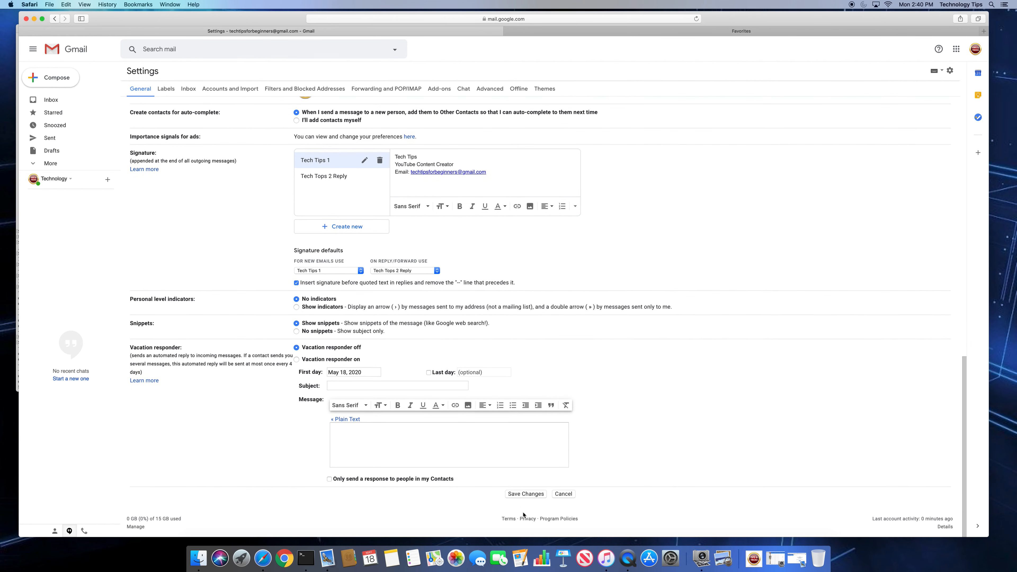
left_click(523, 494)
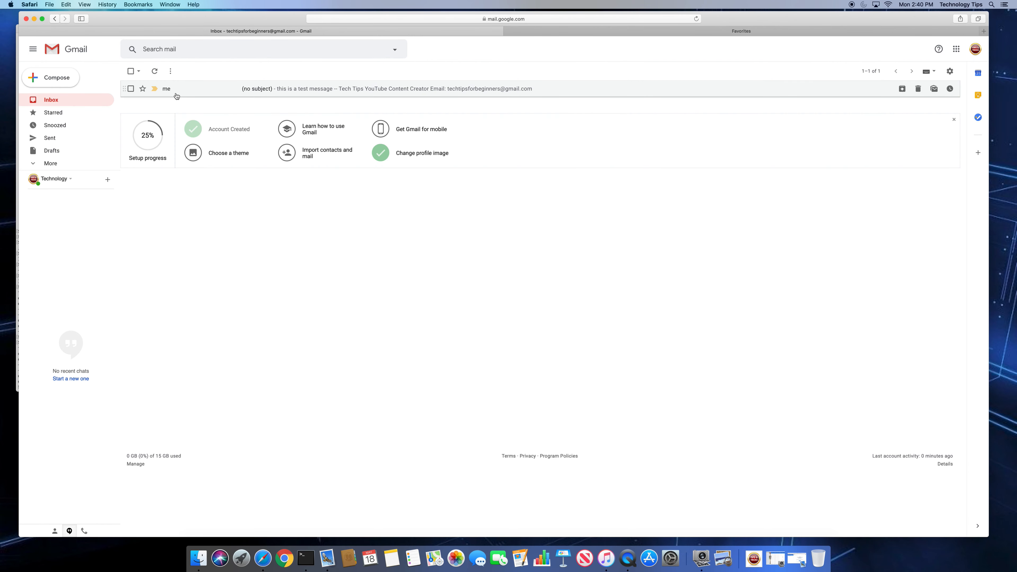
Reply to the test message and expand the quoted original to show Tech Tips (reply) above it
left_click(180, 88)
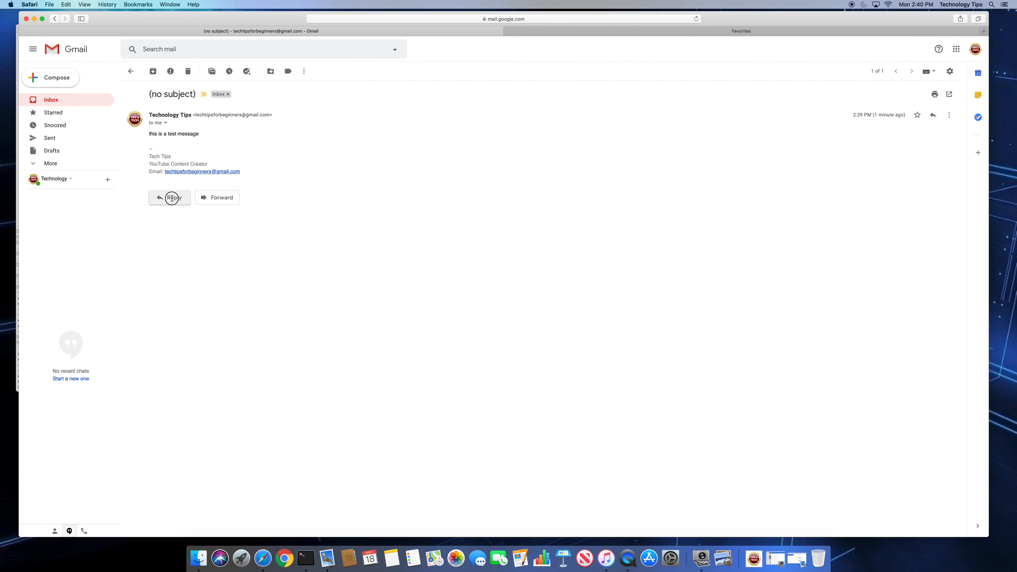
left_click(170, 198)
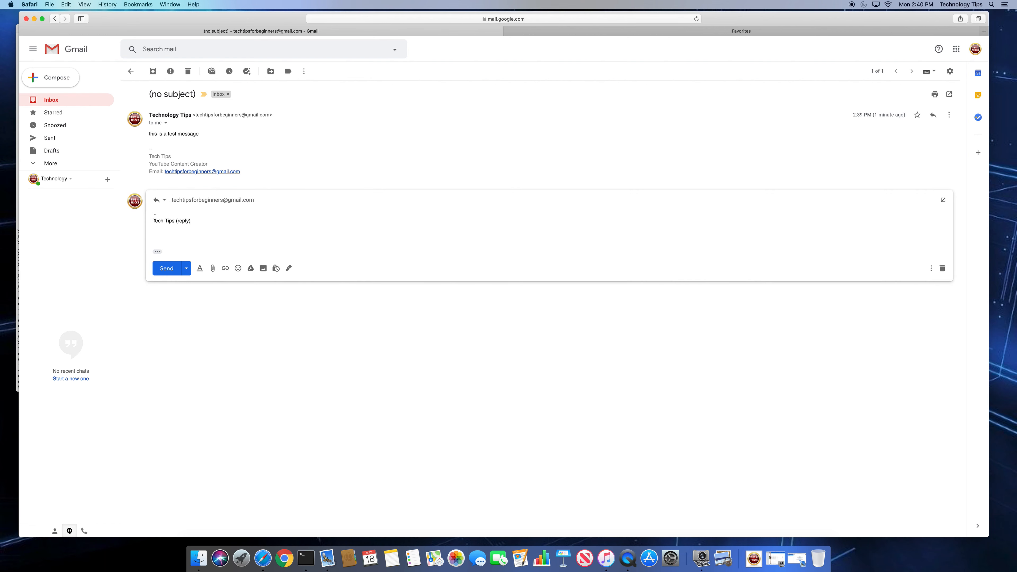
left_click(157, 252)
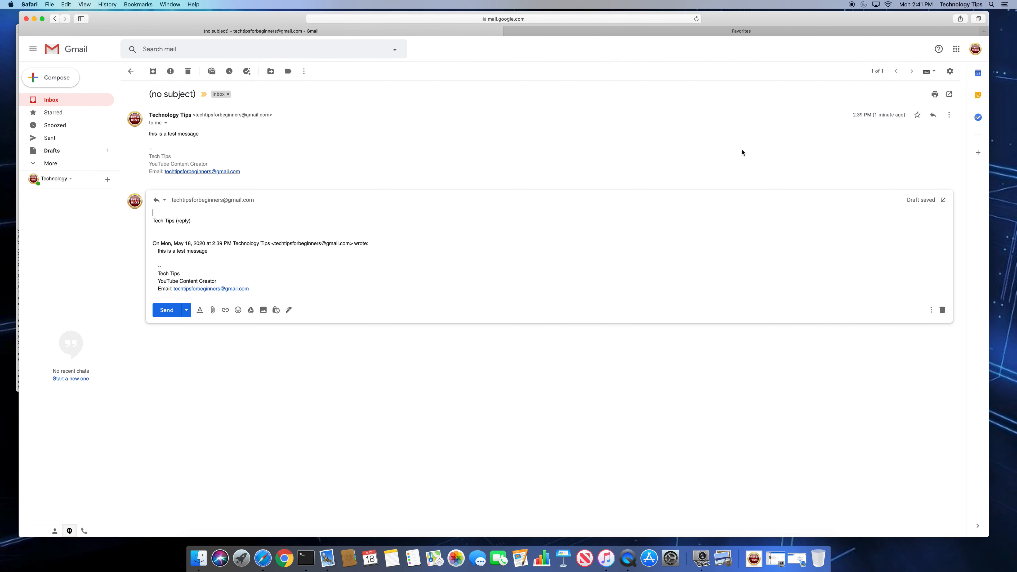
Add a '--' separator line above 'Tech Tips (reply)' in the Tech Tops 2 Reply signature and save
left_click(950, 71)
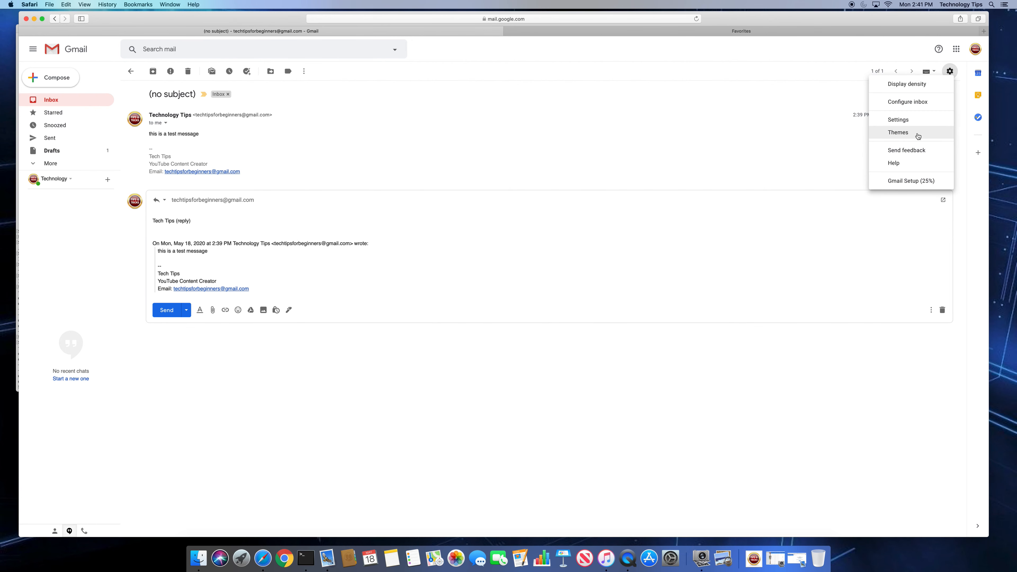
left_click(901, 116)
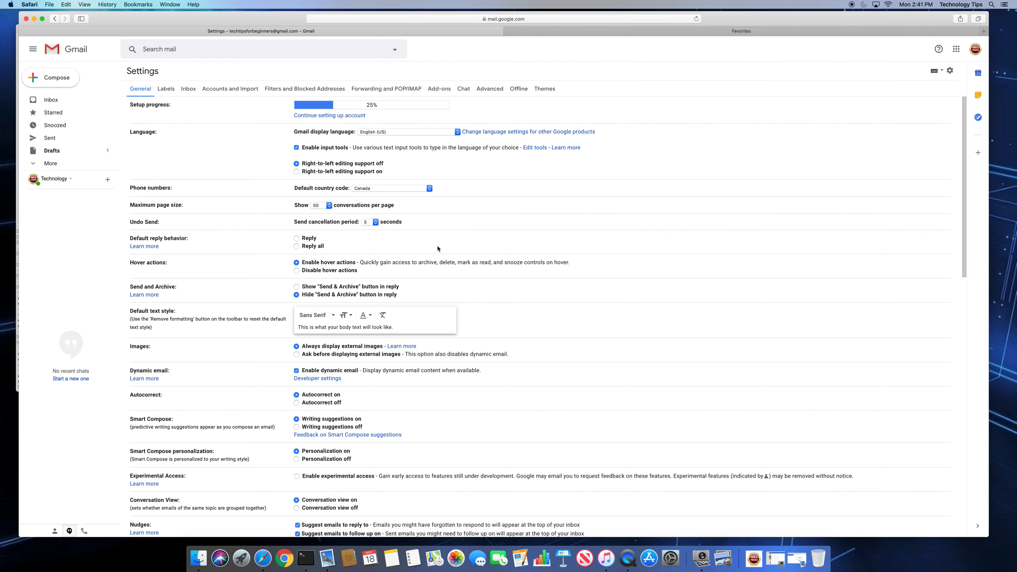
scroll(439, 248, "down", 15)
scroll(439, 246, "down", 5)
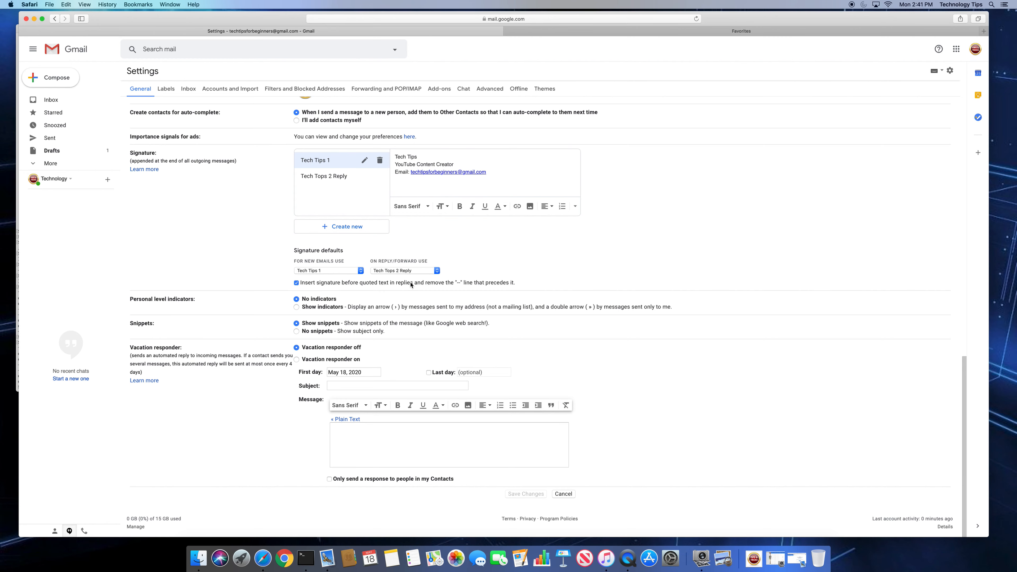
left_click(328, 177)
key("Return")
left_click(410, 158)
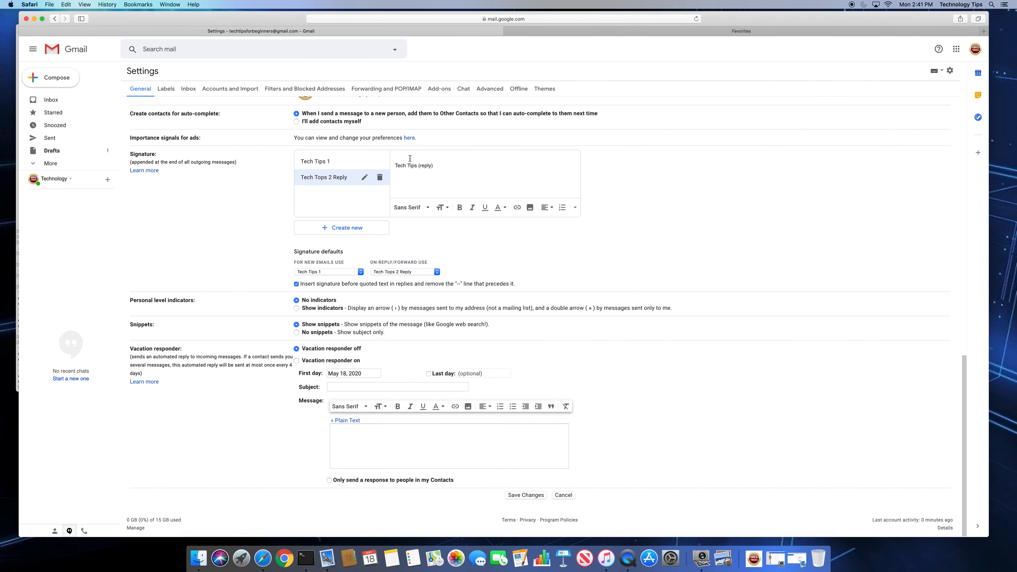
left_click(359, 165)
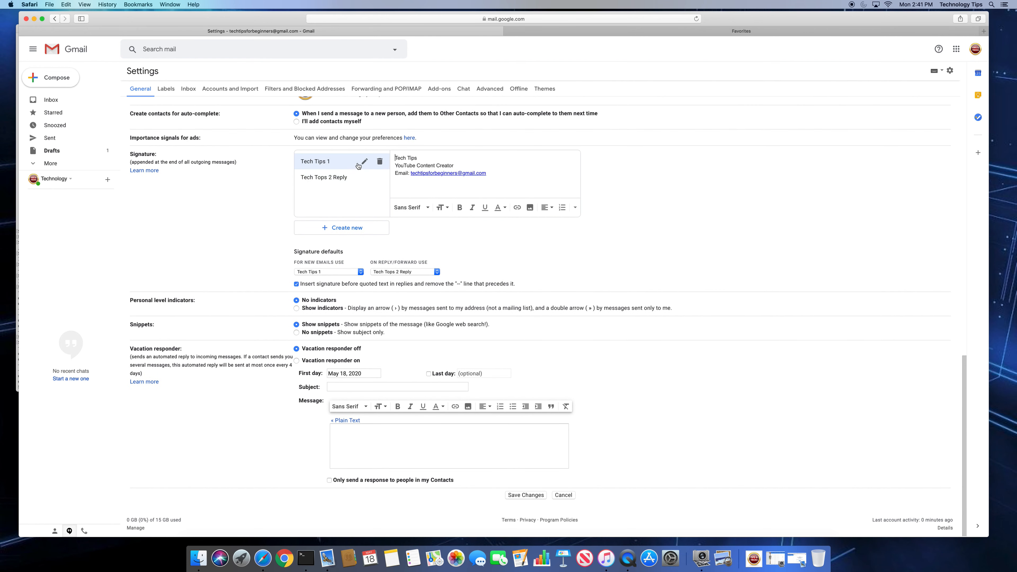
left_click(347, 178)
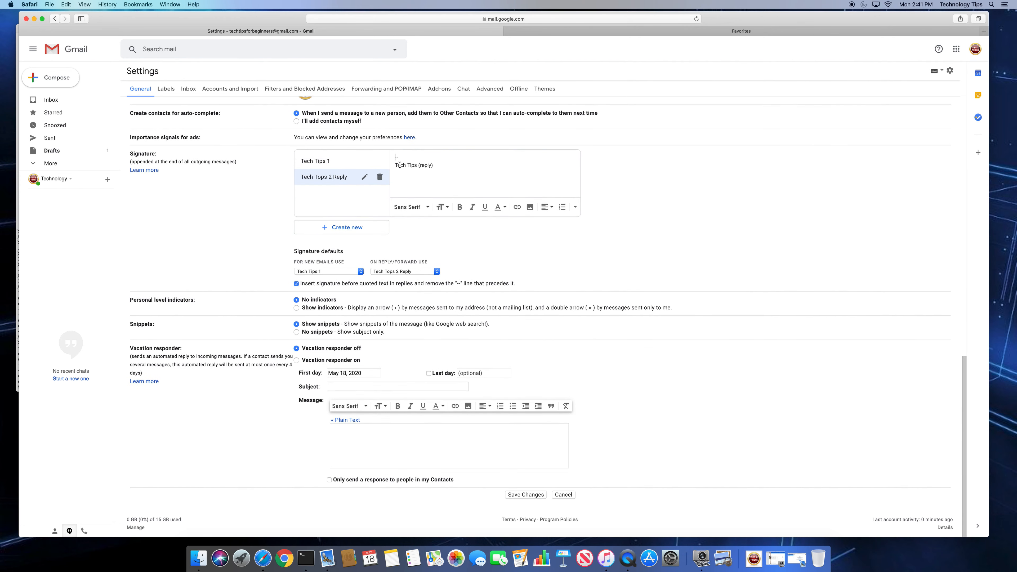
scroll(476, 363, "up", 4)
scroll(477, 363, "down", 4)
left_click(528, 493)
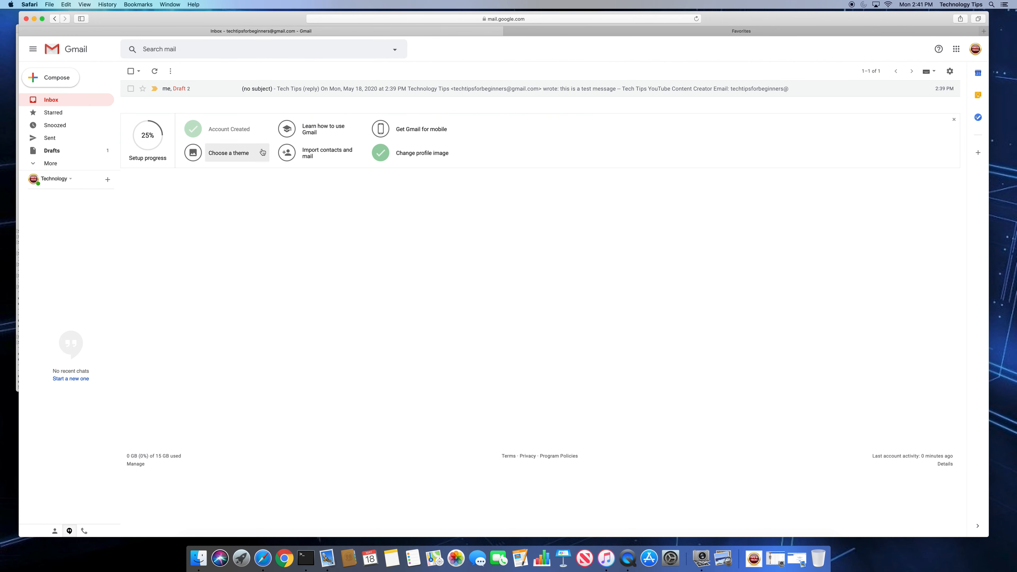
Discard the old reply draft, test a fresh reply with '--' above the signature, then discard it
left_click(211, 89)
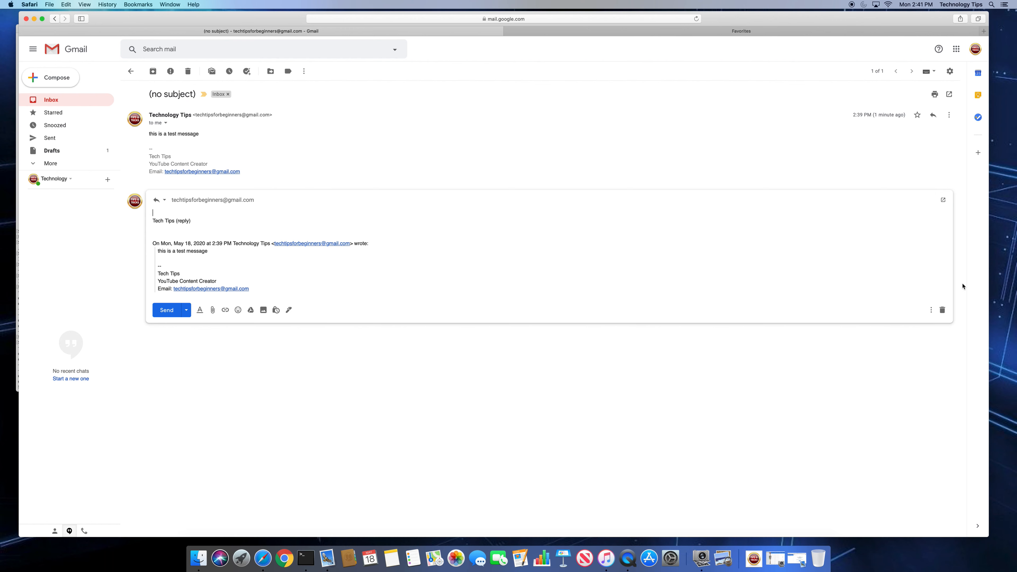
left_click(943, 310)
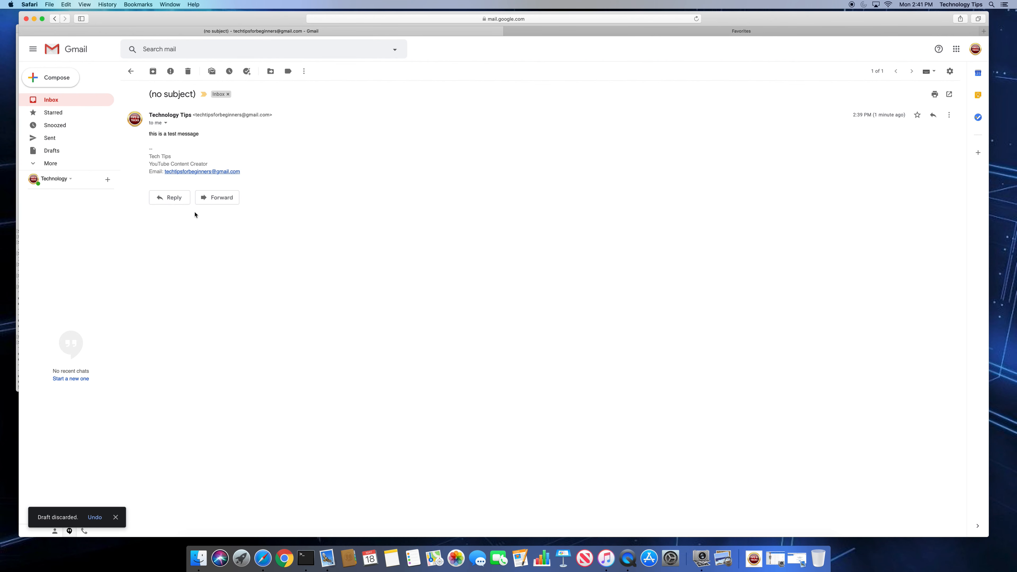
left_click(173, 197)
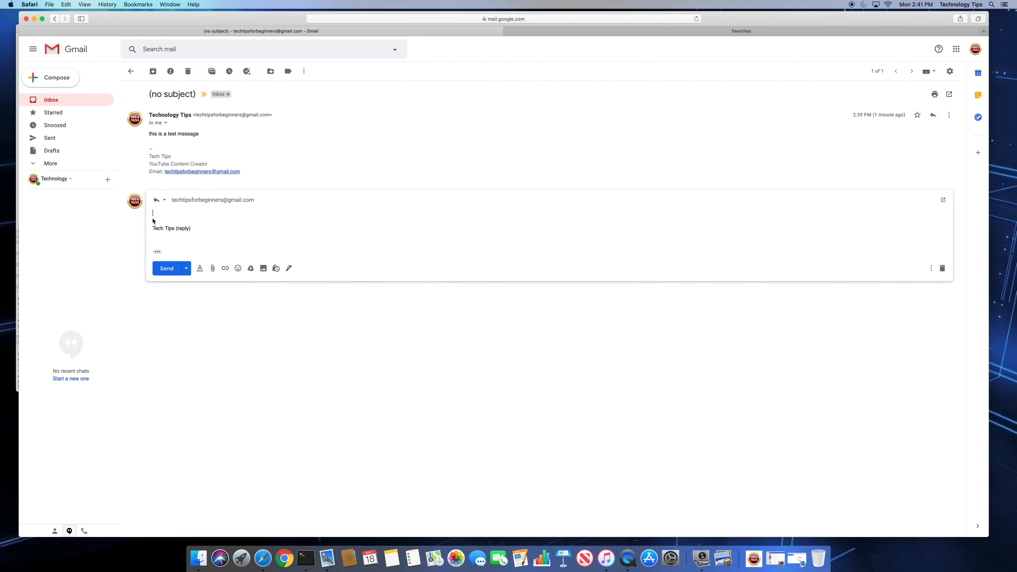
left_click(153, 220)
type("--")
left_click(158, 252)
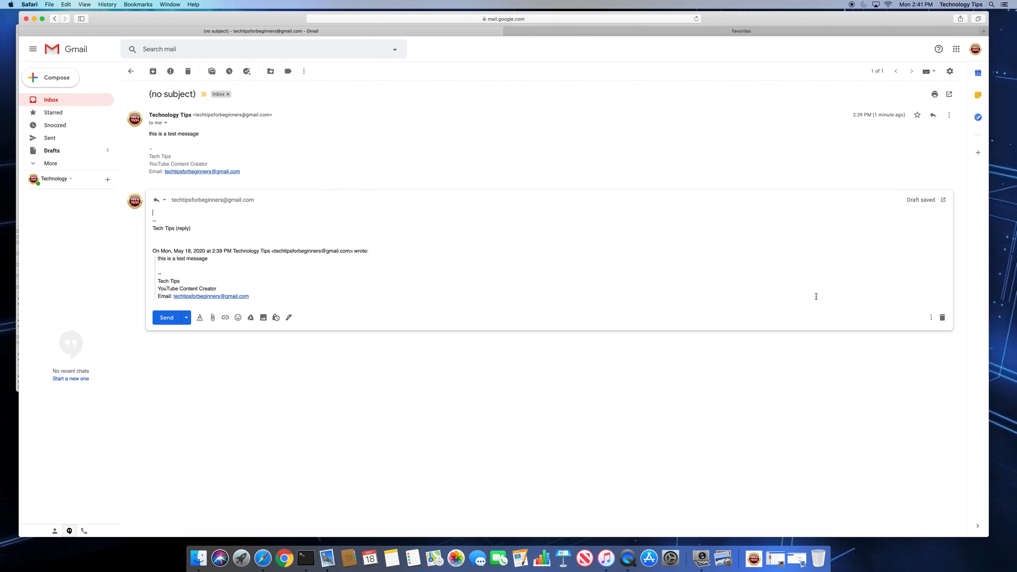
left_click(942, 317)
Check the signature in a new message, then close it without sending
left_click(64, 78)
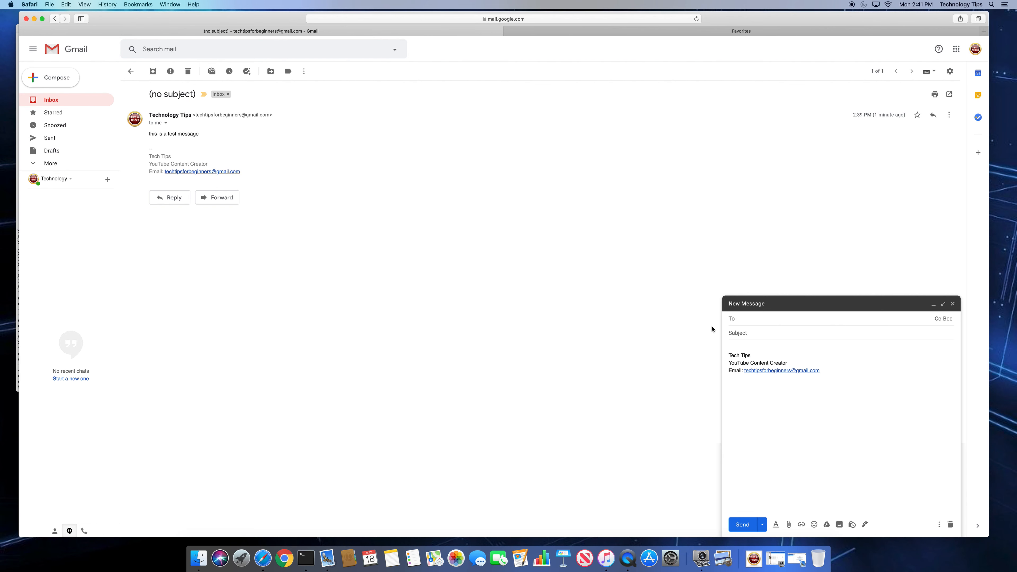
left_click(730, 353)
left_click(953, 304)
Insert a new blank line above the text of the Tech Tips 1 signature in Settings
left_click(954, 71)
left_click(898, 120)
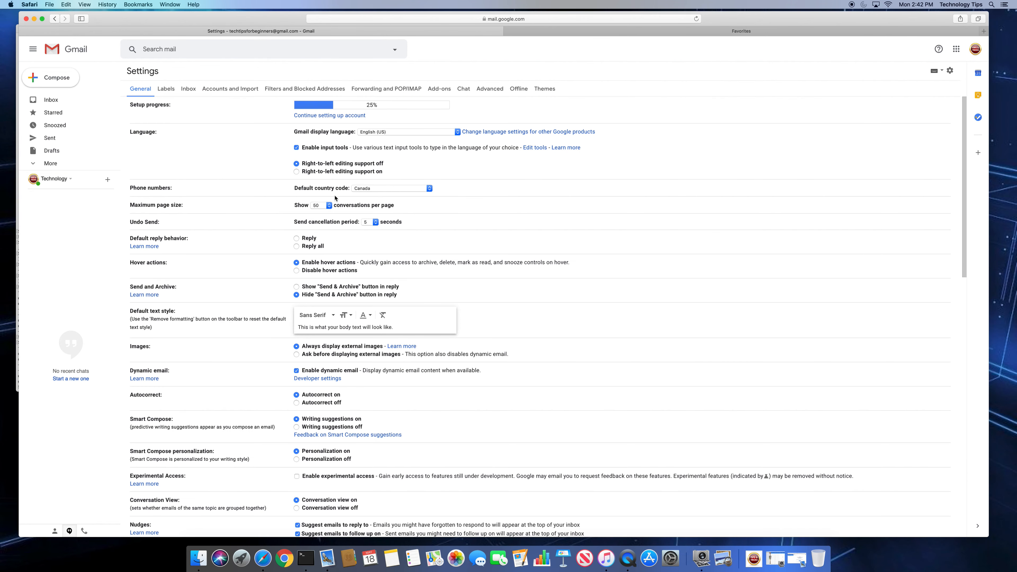
scroll(308, 299, "down", 7)
scroll(309, 298, "up", 5)
scroll(309, 298, "down", 10)
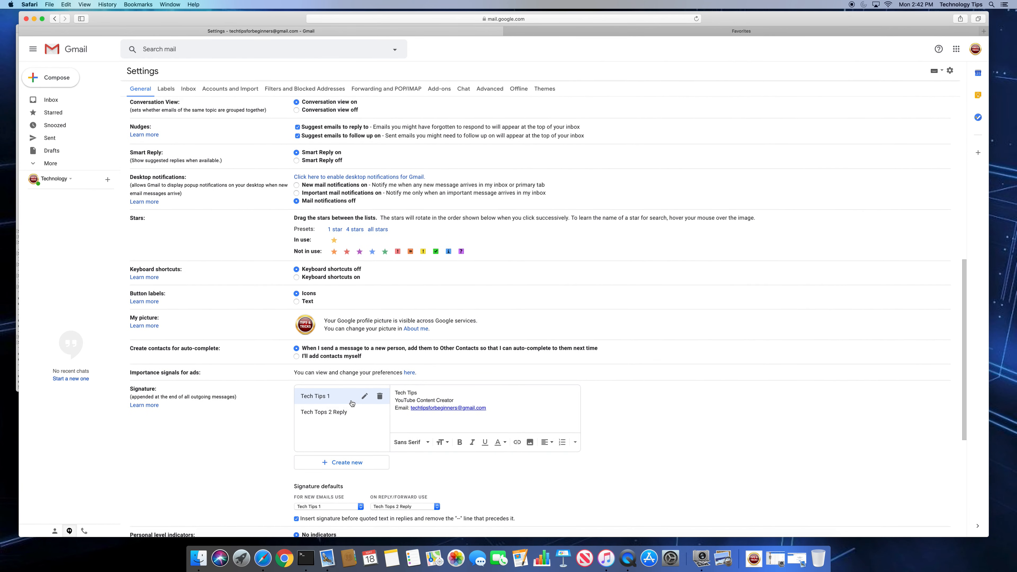
left_click(396, 392)
key("Return")
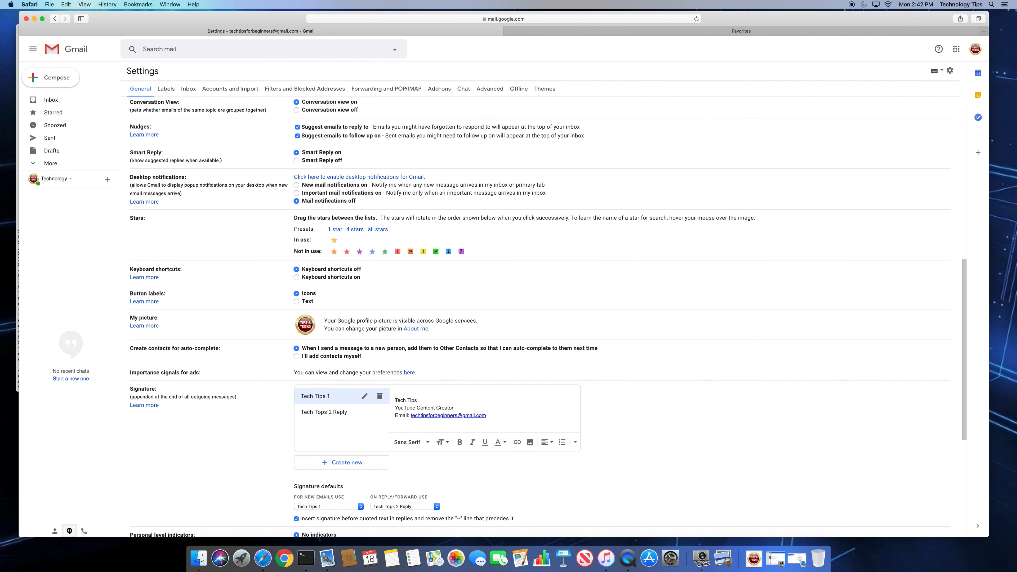
left_click(400, 392)
Save the signature changes and compose a new message to check the dash-topped Tech Tips 1 signature
left_click(344, 411)
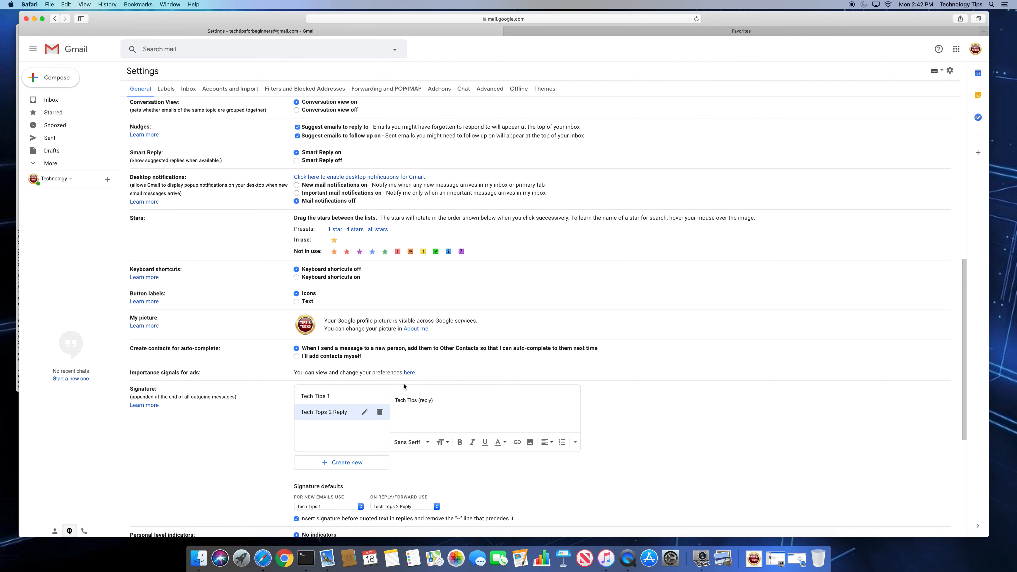
scroll(404, 386, "down", 5)
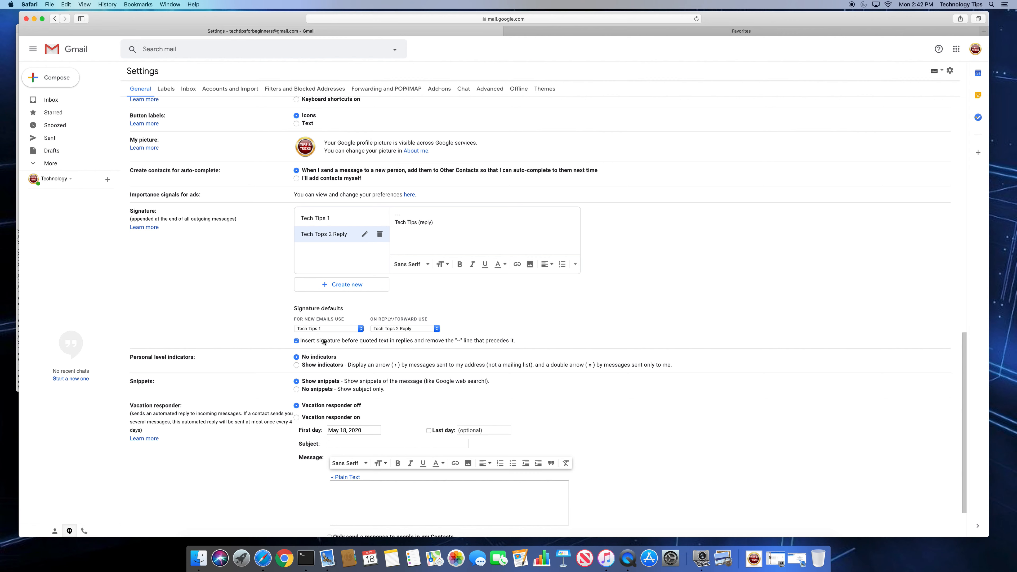
scroll(402, 357, "down", 3)
left_click(527, 492)
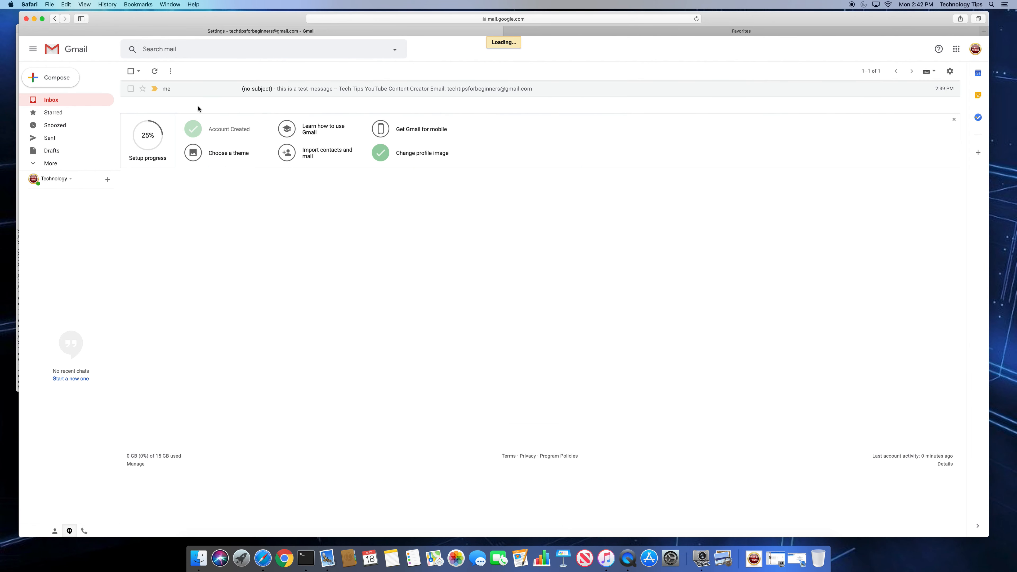
left_click(52, 77)
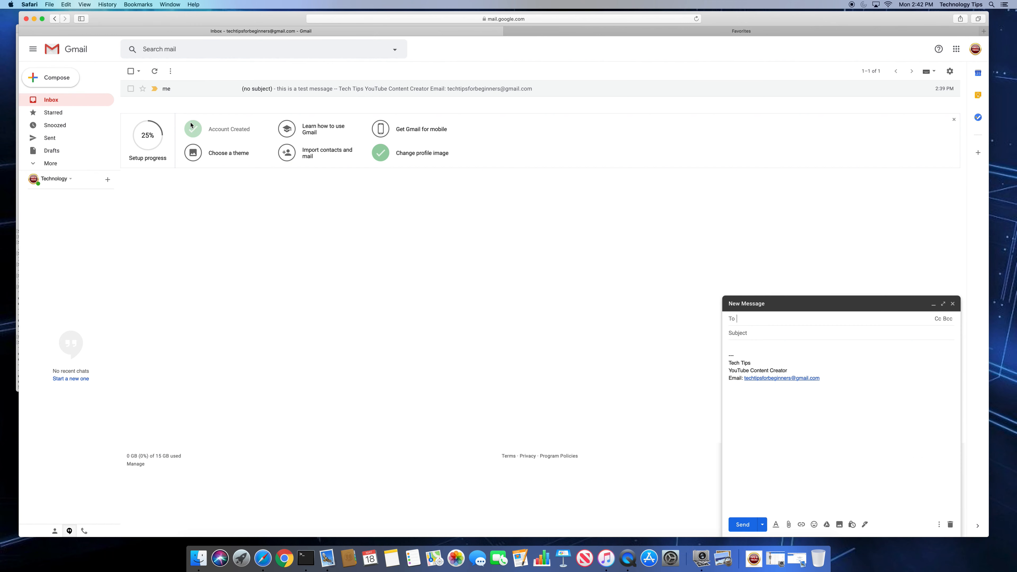
left_click(738, 347)
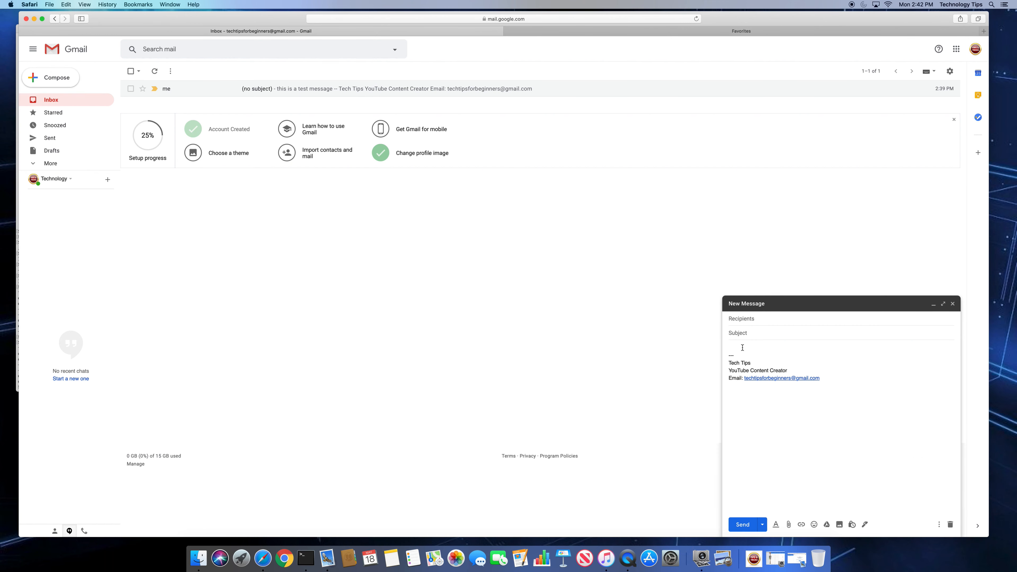